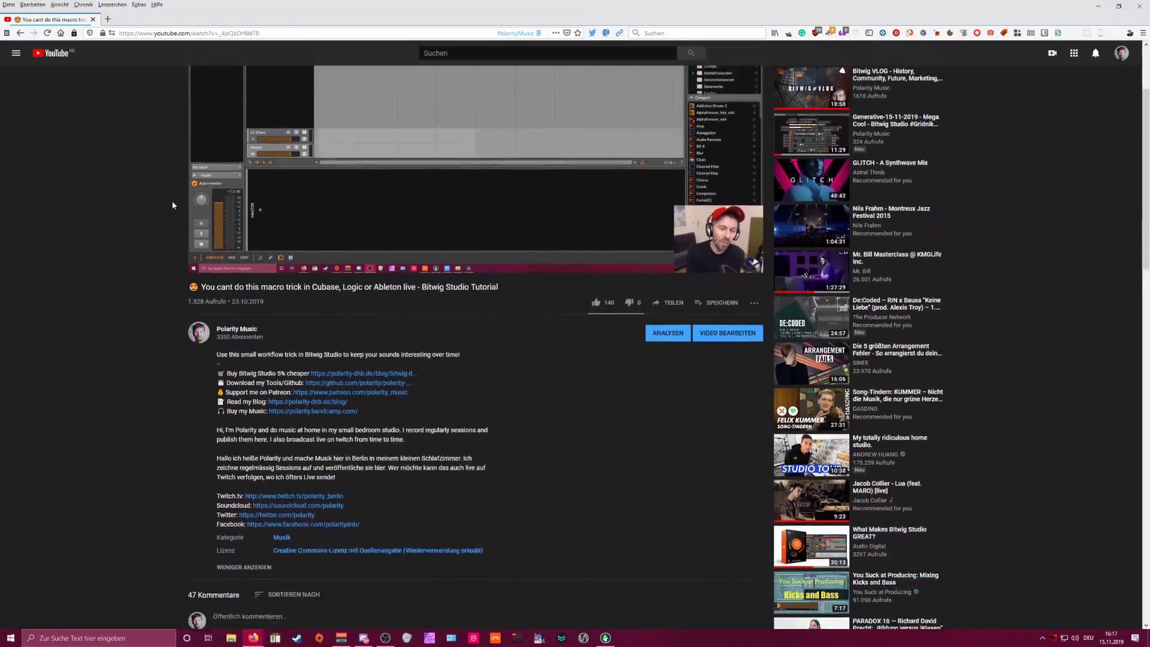
Step: Open the 'Buy Bitwig Studio 5% cheaper' blog post from the video description and scroll through it
scroll(175, 200, "down", 2)
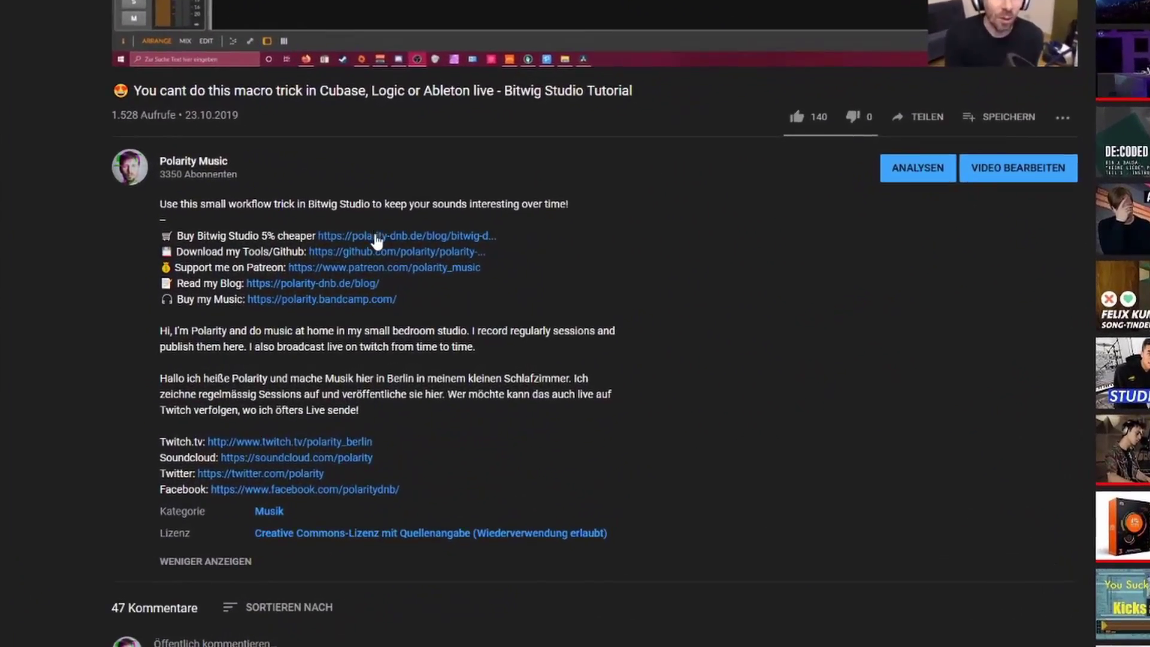
left_click(376, 240)
scroll(344, 273, "down", 2)
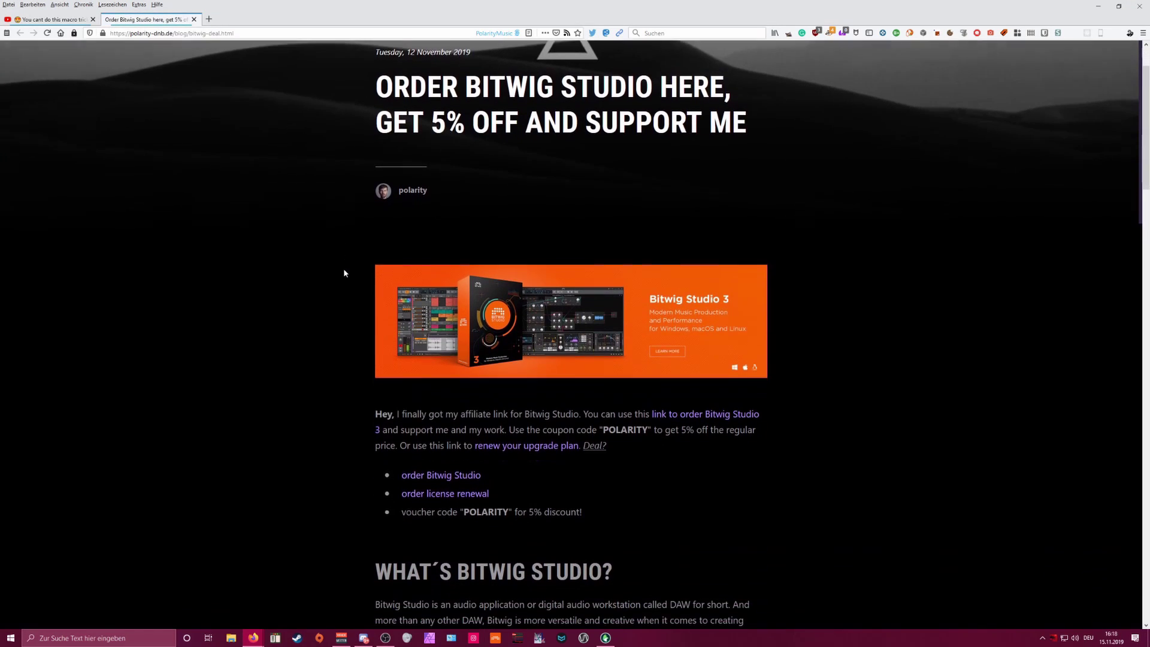
scroll(344, 273, "down", 1)
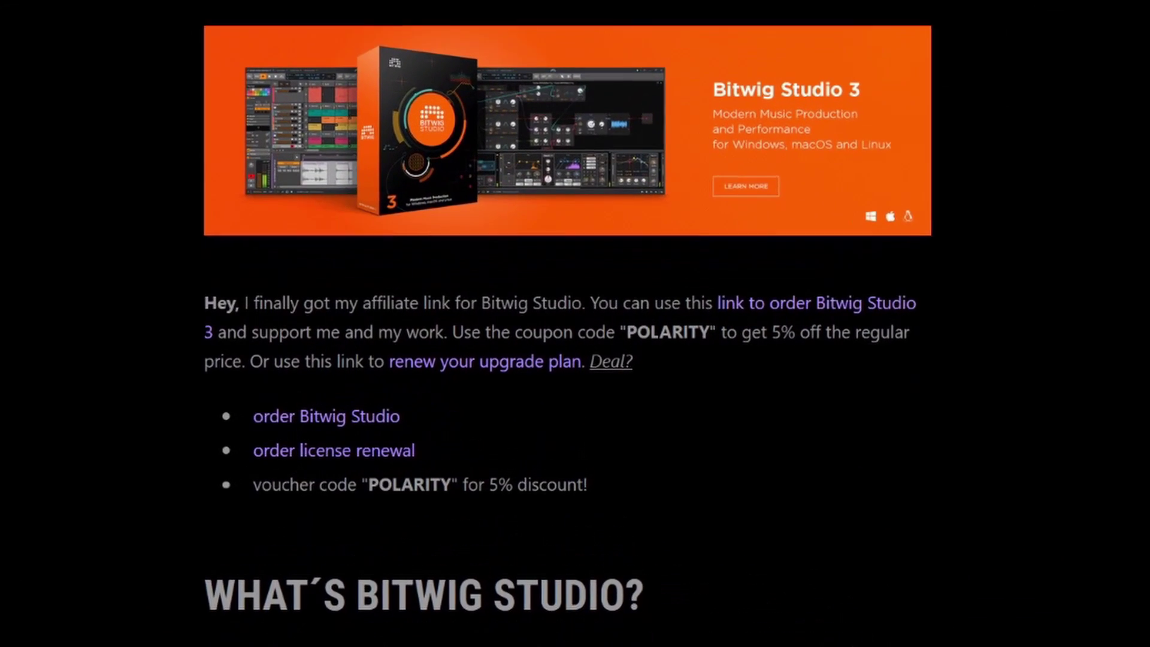
Step: Copy the blog's voucher code, tick 'Ich habe einen Gutscheincode', enter it and apply
double_click(659, 334)
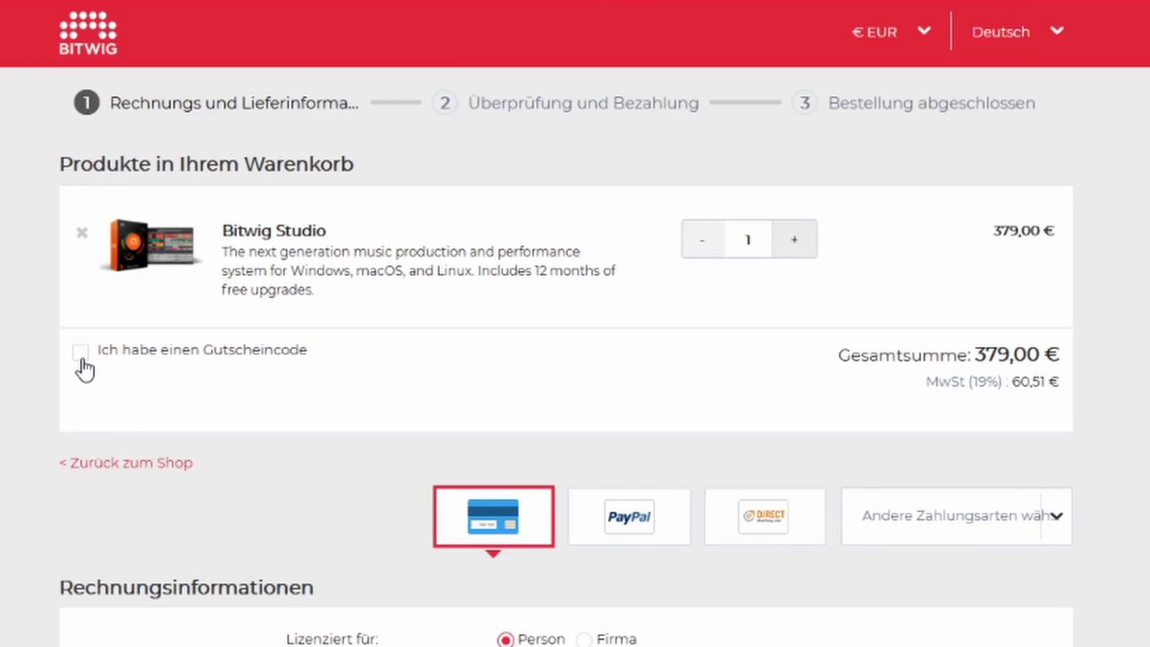
left_click(80, 363)
left_click(332, 366)
type("POLARITY")
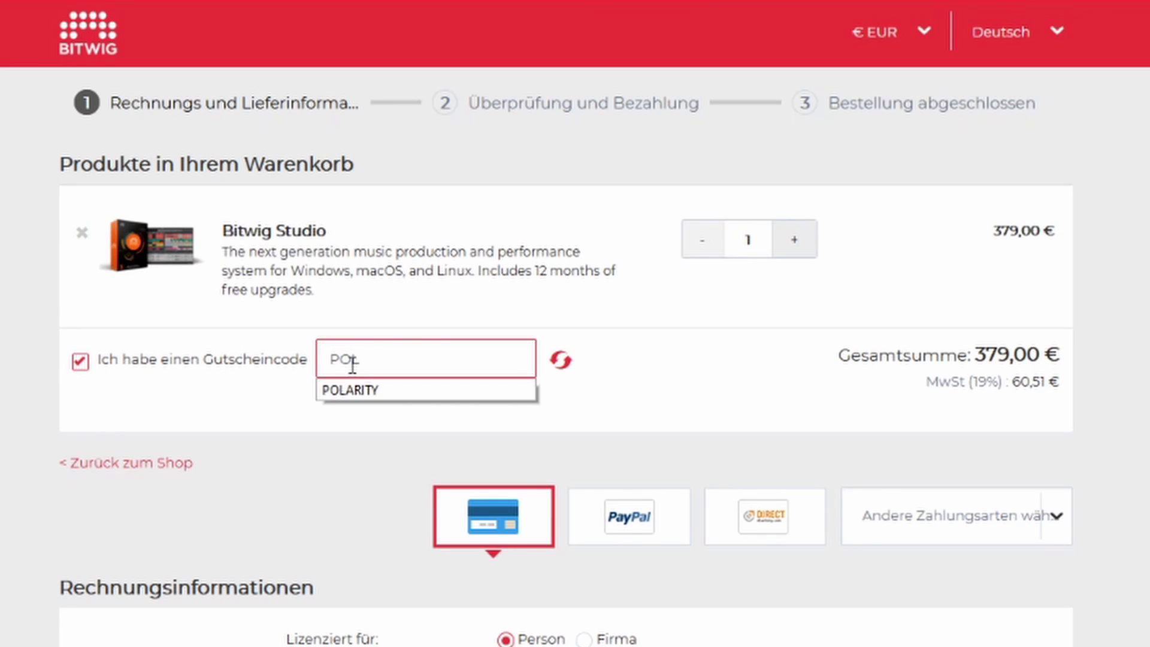
left_click(561, 361)
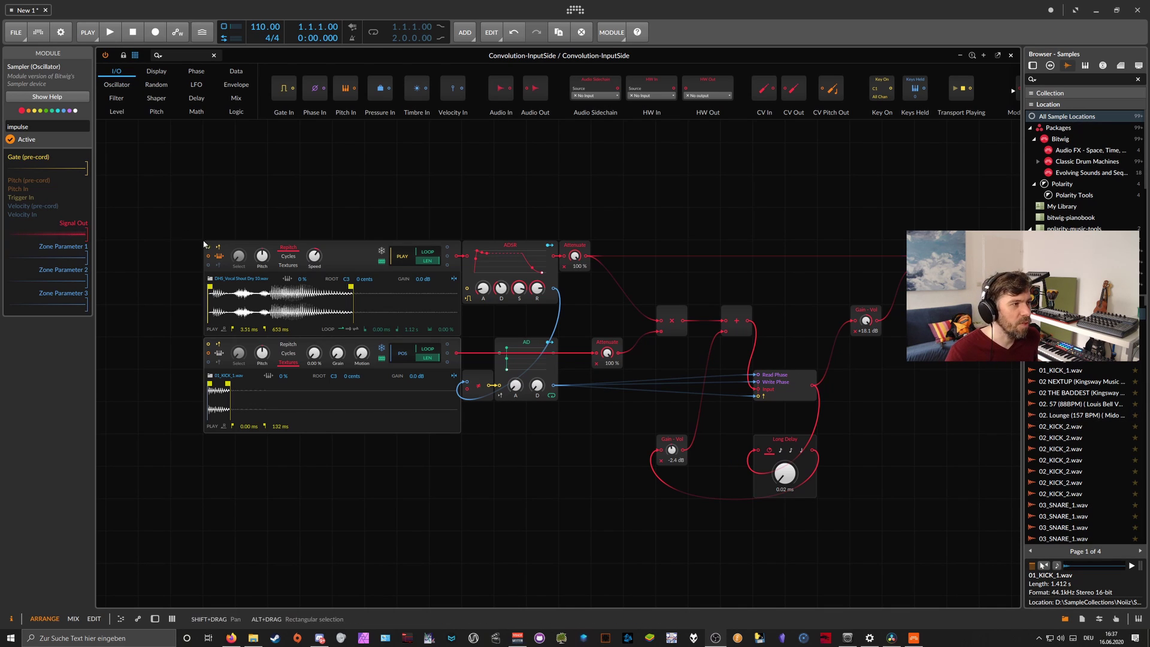
left_click(443, 311)
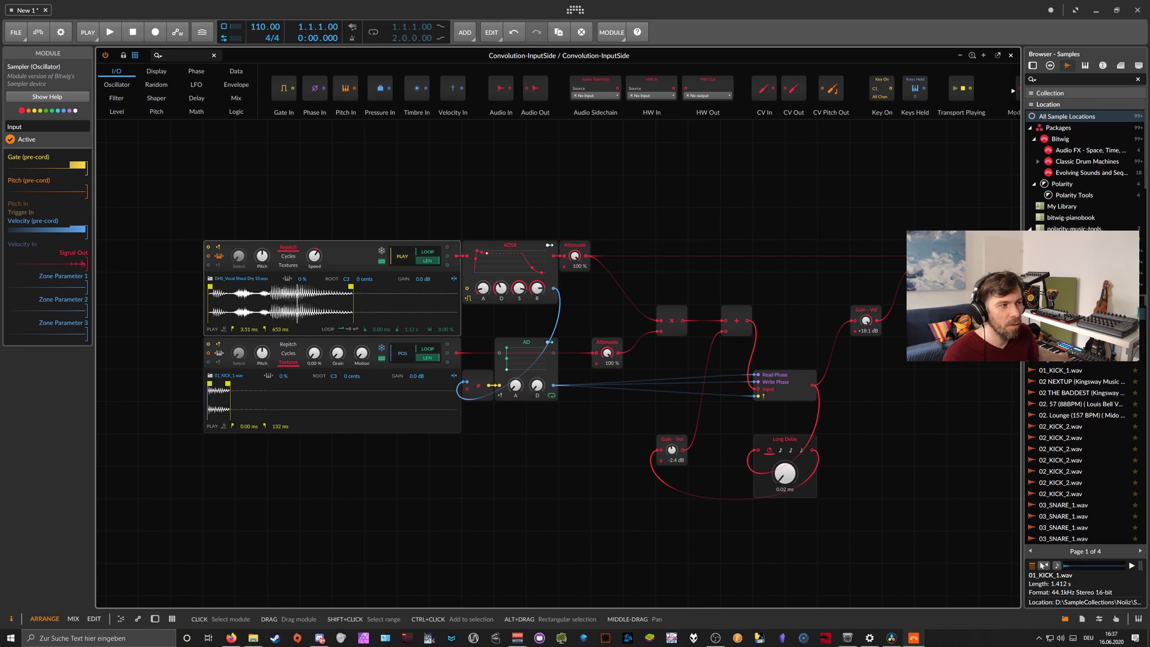
left_click(320, 399)
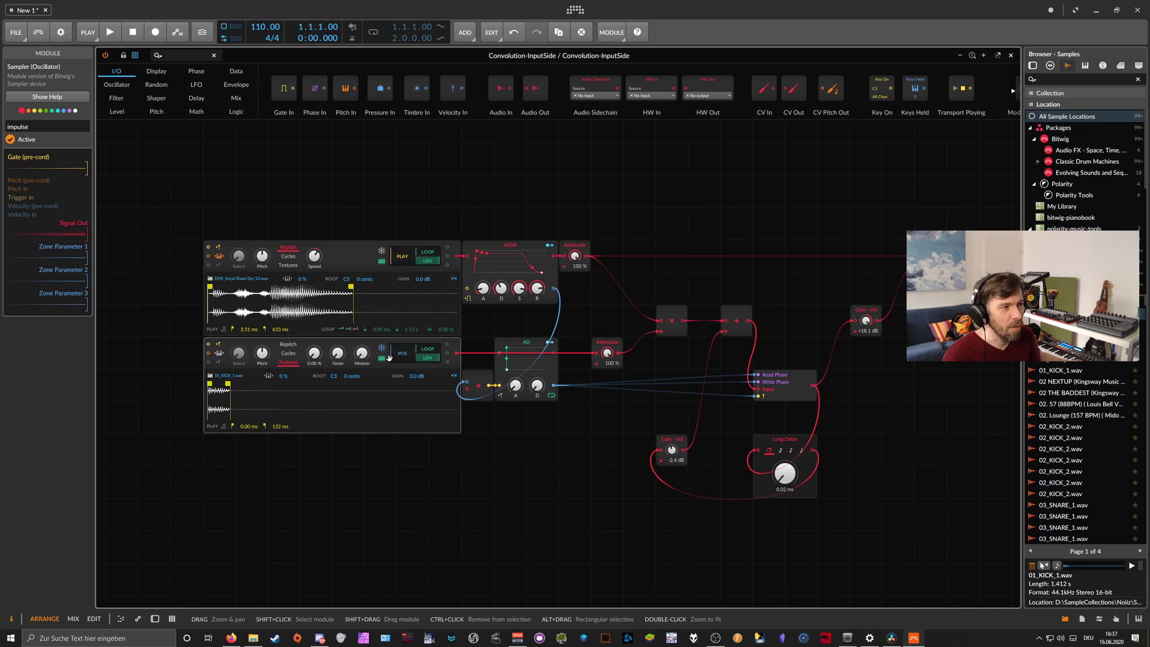
left_click(188, 250)
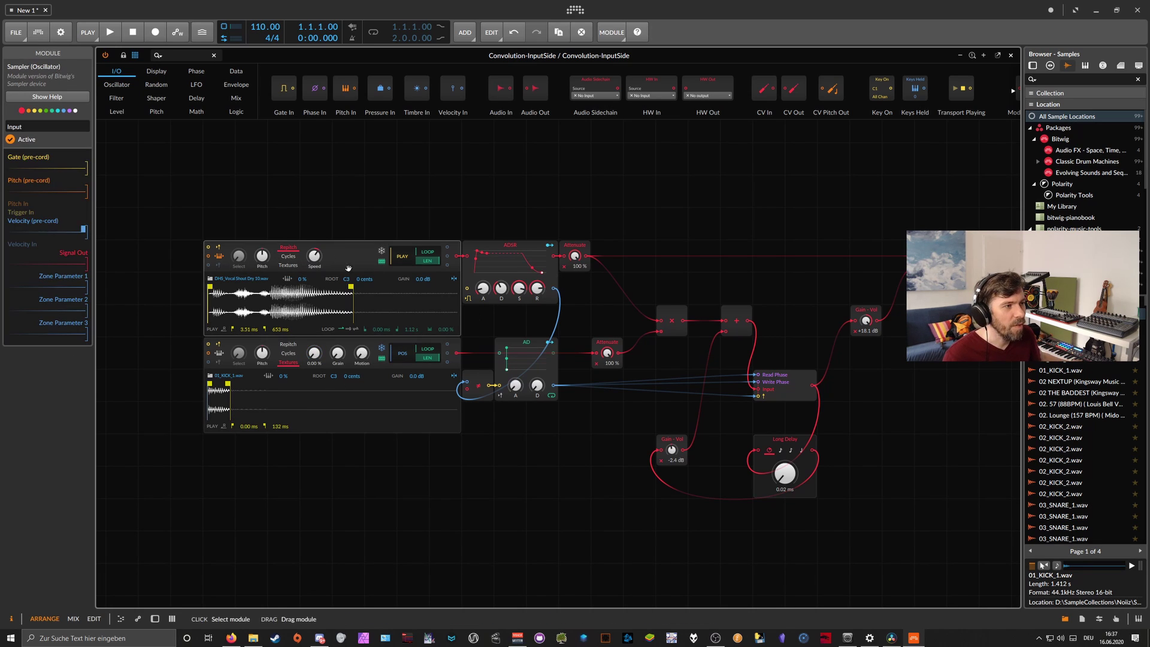
left_click(340, 319)
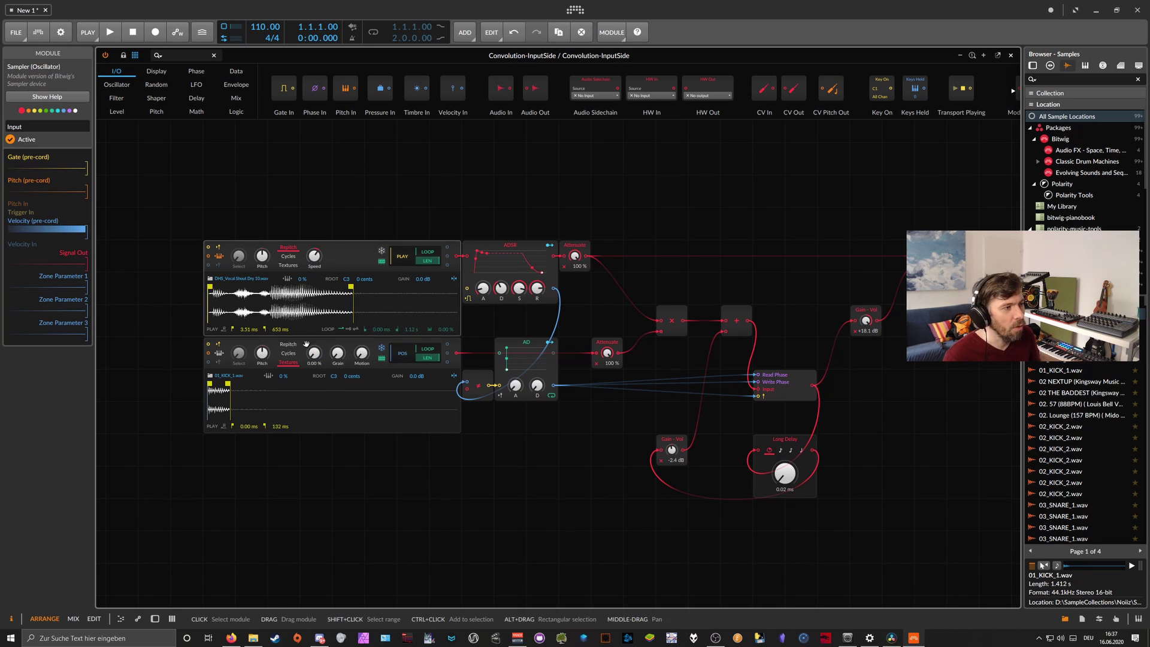
left_click(336, 384)
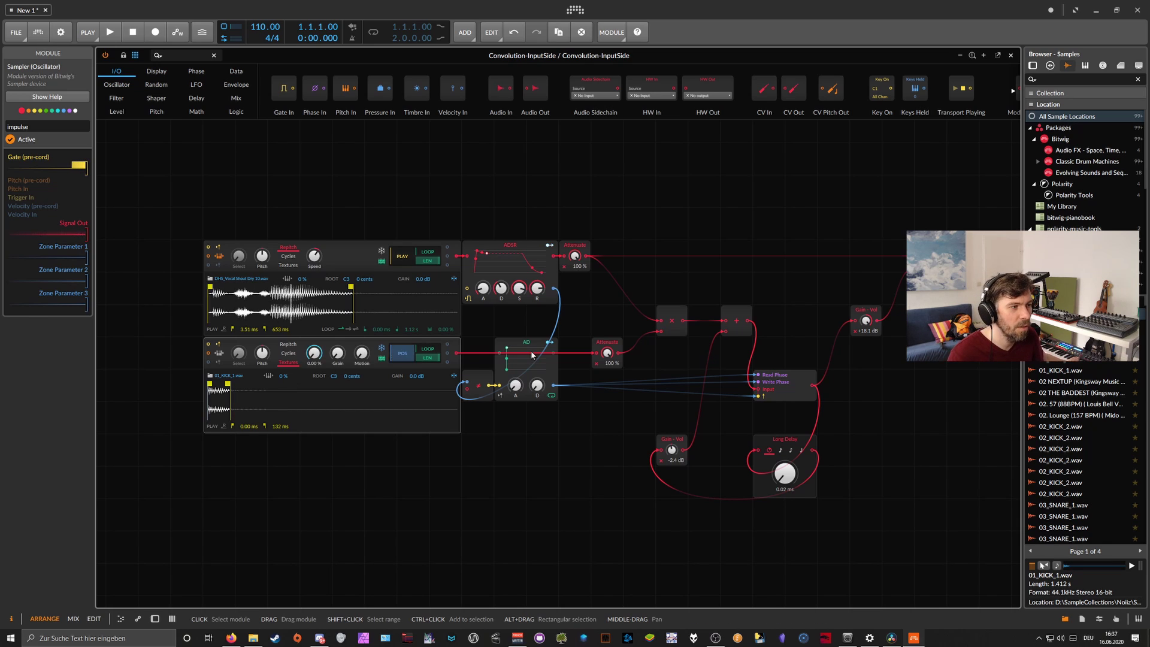
Step: Load 03_SNARE_1.wav into the lower impulse sampler in place of the kick
scroll(1078, 443, "down", 3)
left_click(1064, 415)
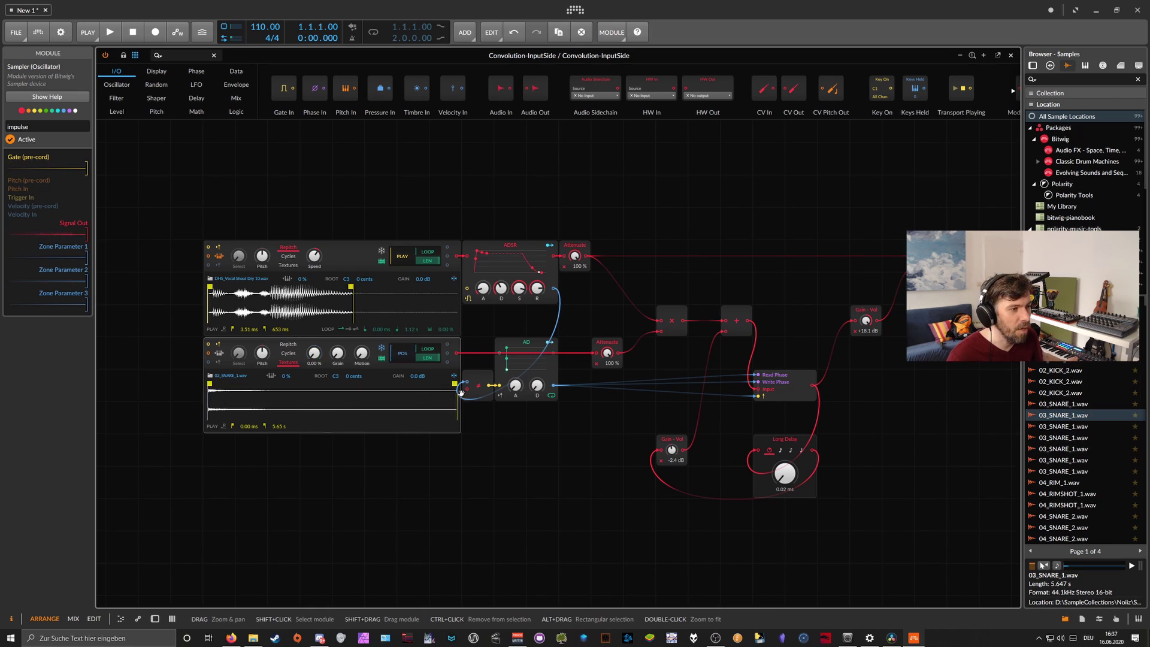
left_click_drag(458, 384, 226, 392)
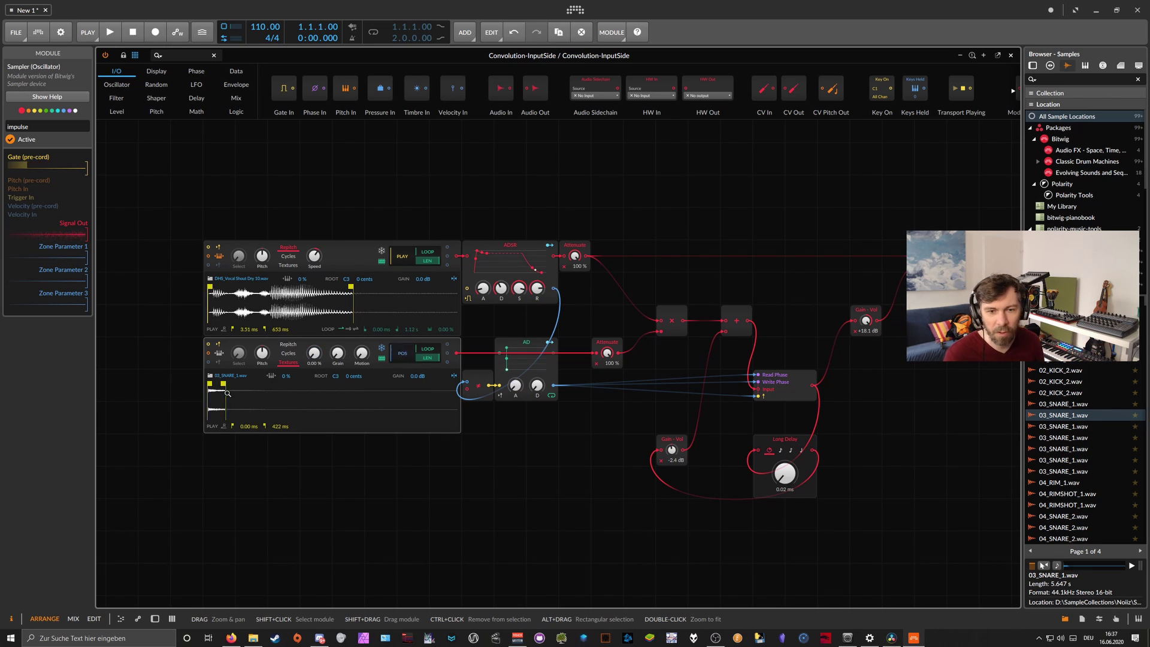
Step: Replace the snare with 04_RIMSHOT_1.wav, shorten its play end and reset its start to zero
scroll(941, 426, "down", 1)
left_click(1069, 493)
left_click_drag(1070, 494, 359, 369)
left_click_drag(455, 351, 213, 357)
double_click(281, 351)
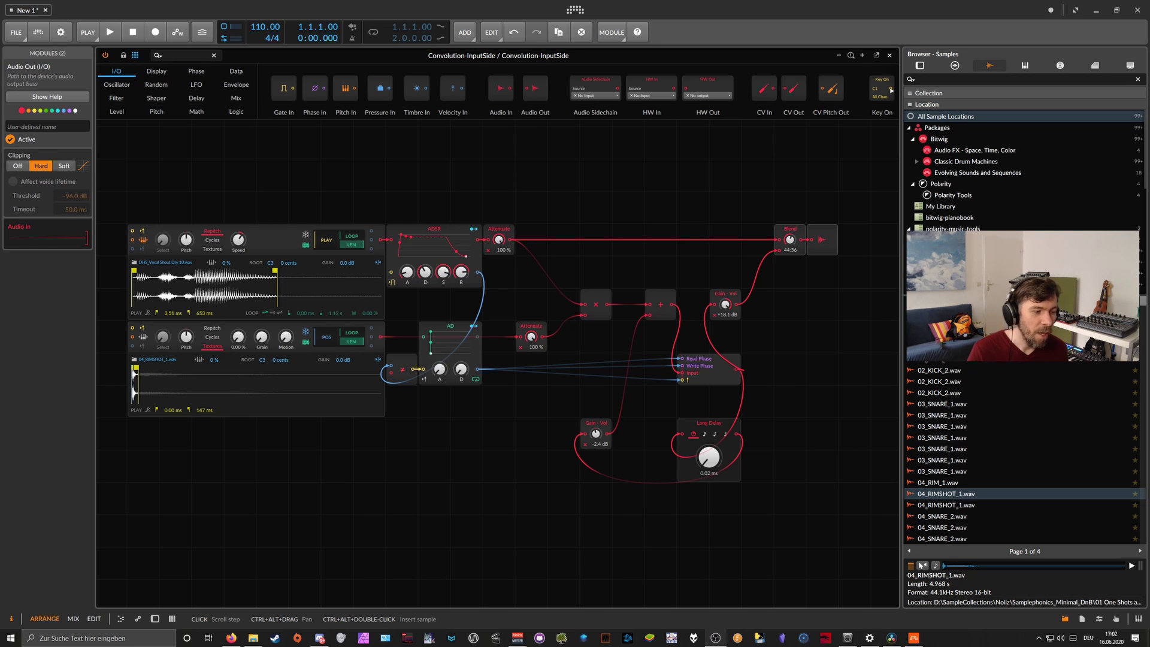
Step: Switch to the dspguide.com Input Side Algorithm convolution article in Firefox
left_click(231, 638)
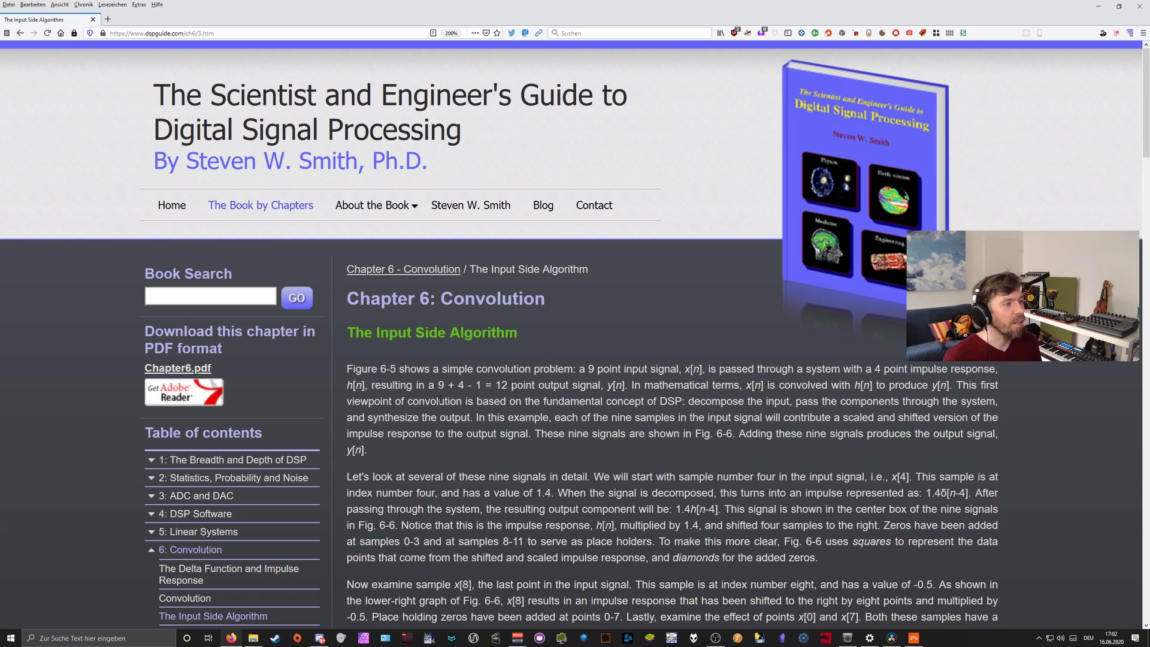
Step: Read down the Input Side Algorithm article as far as Figure 6-5
scroll(440, 400, "down", 2)
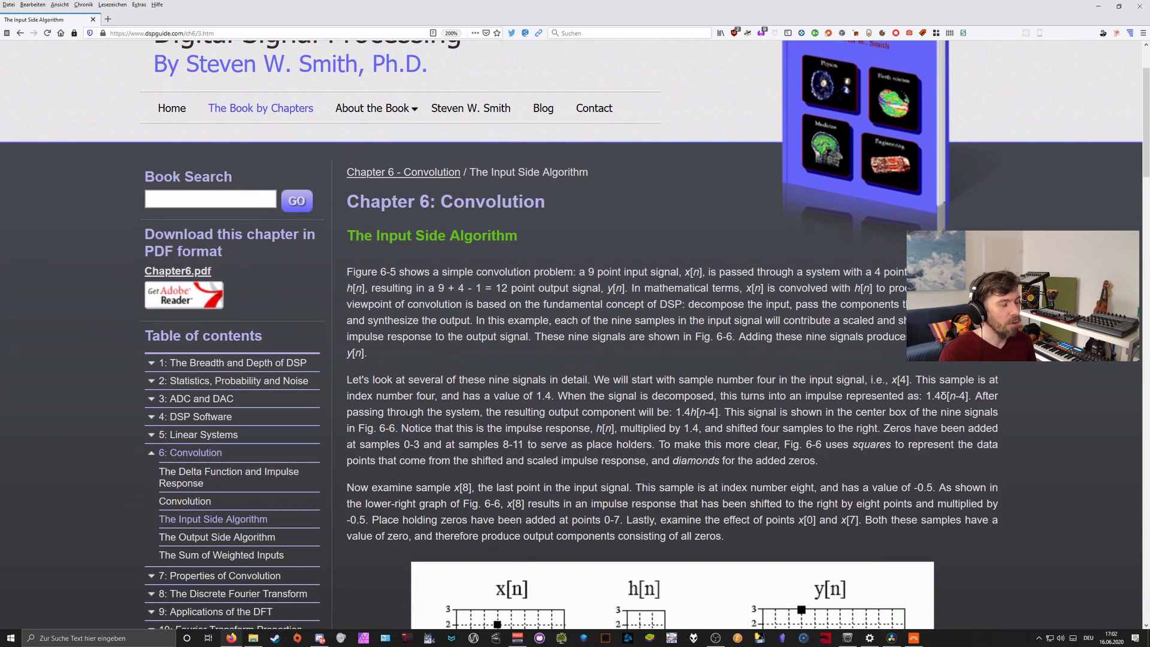
scroll(398, 413, "down", 2)
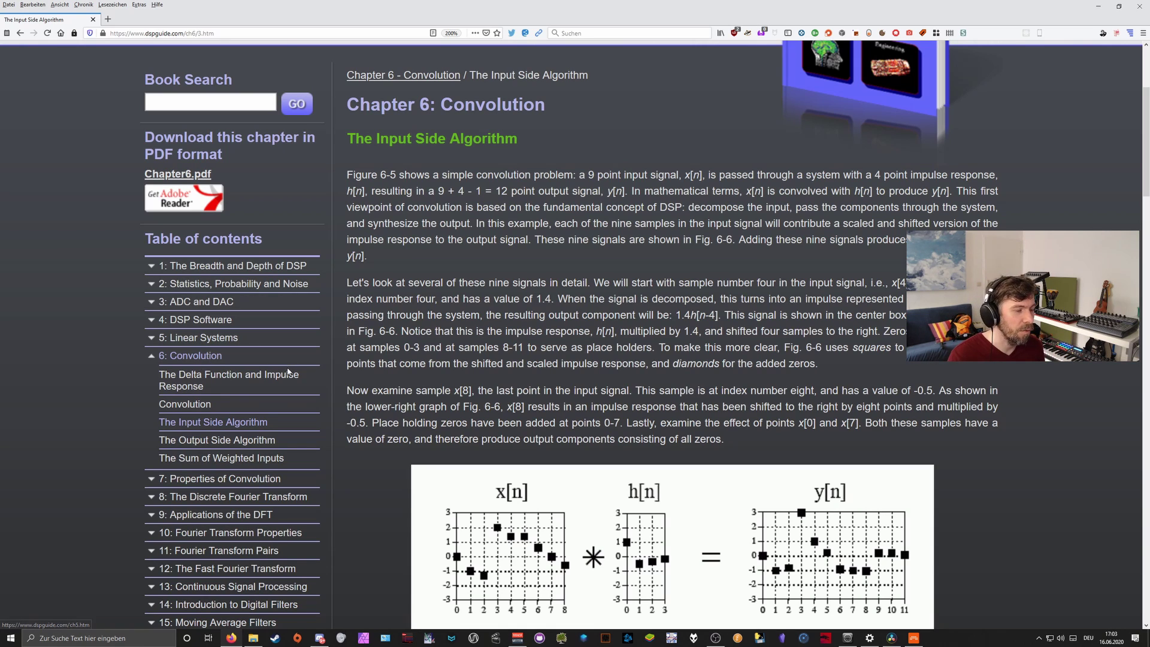
scroll(311, 376, "down", 2)
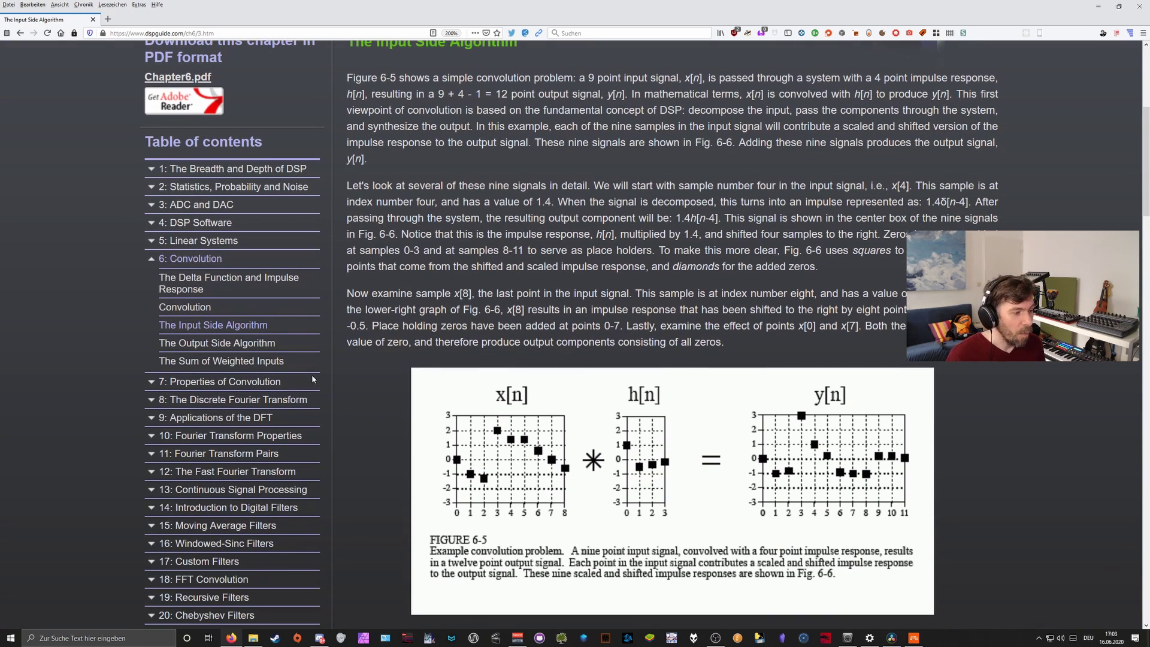
Step: Glance at the Bitwig patch, then return to the article's explanation above Figure 6-5
left_click(914, 638)
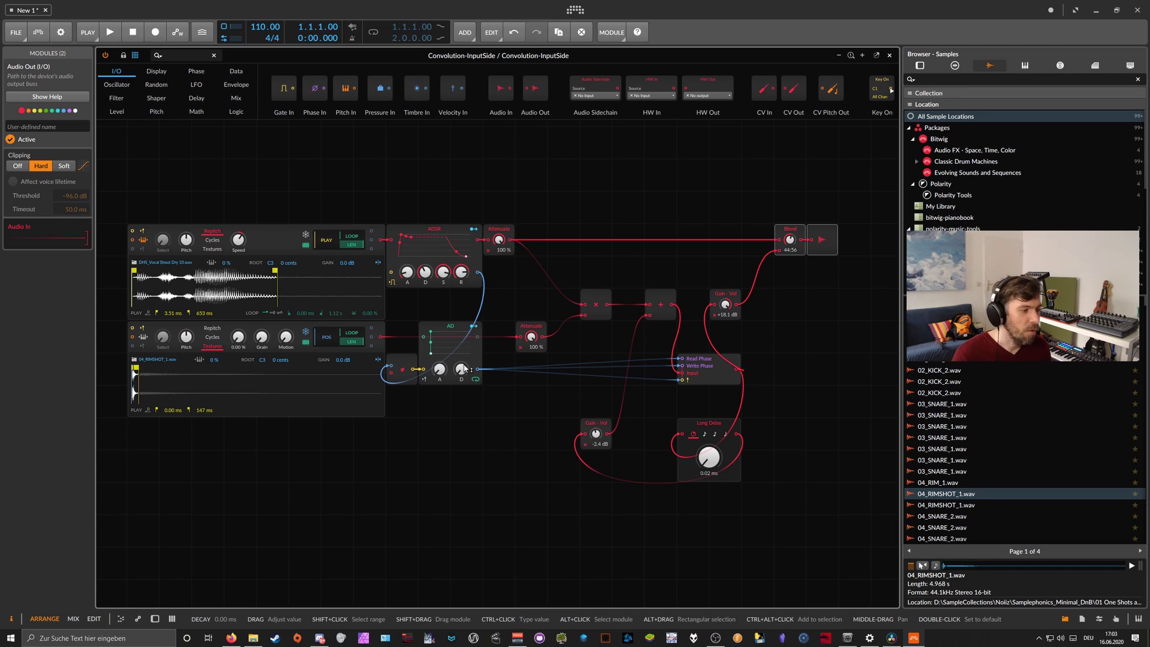
left_click(232, 639)
scroll(375, 474, "up", 4)
scroll(382, 467, "down", 2)
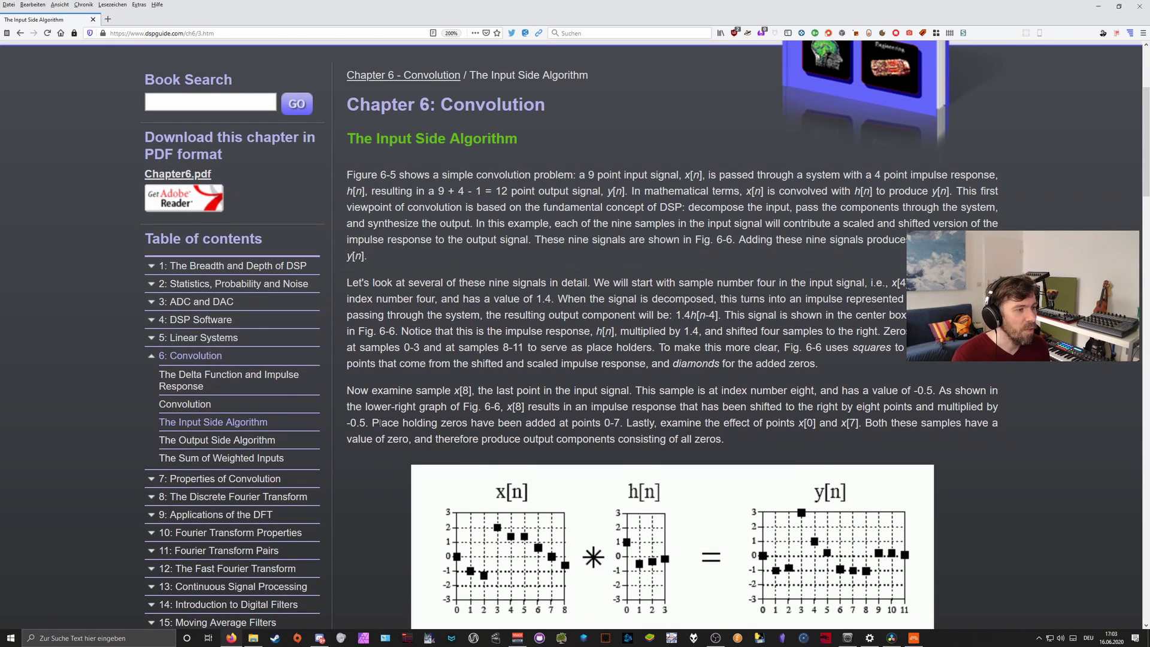
scroll(391, 440, "down", 3)
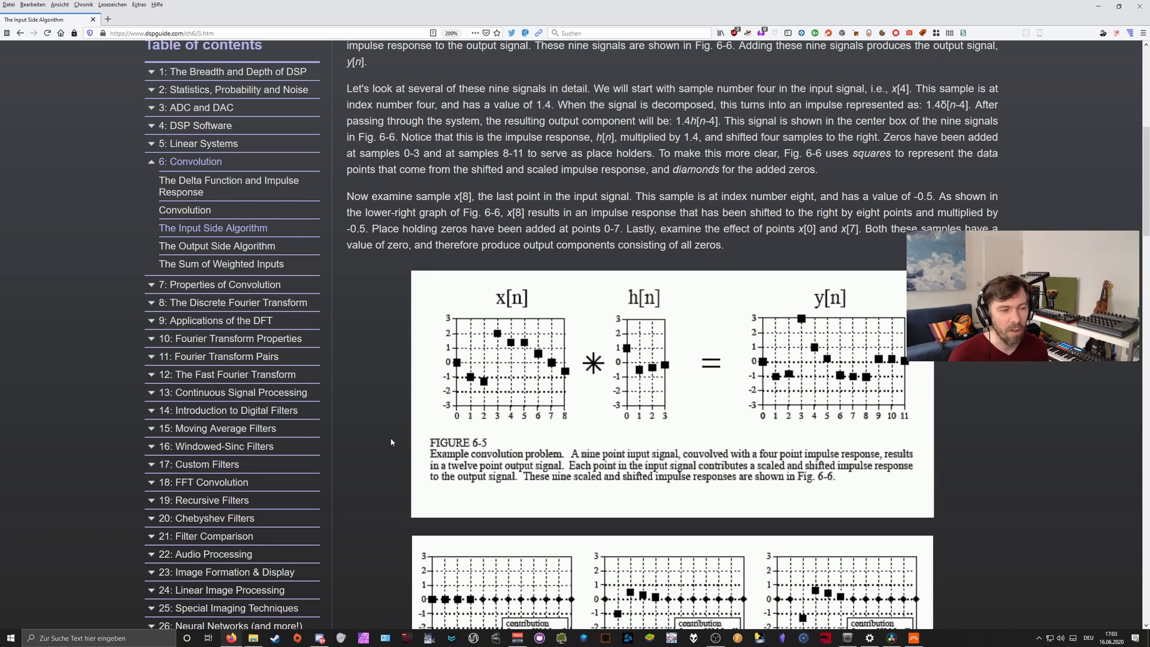
scroll(487, 324, "down", 3)
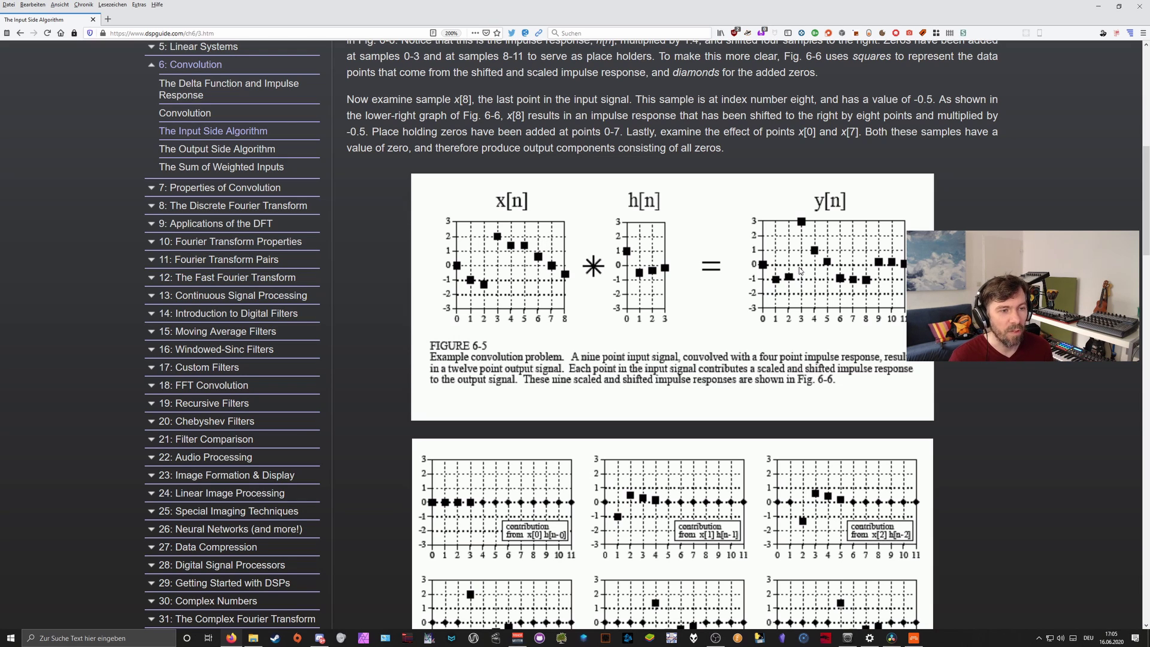
scroll(586, 429, "down", 5)
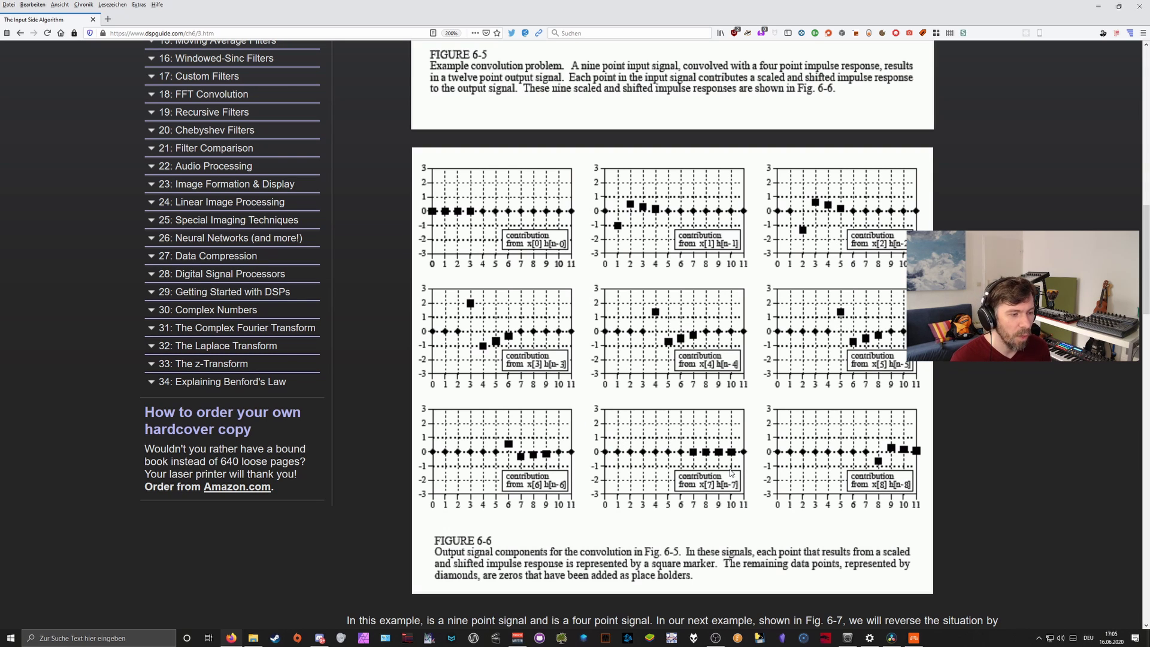
scroll(646, 390, "down", 15)
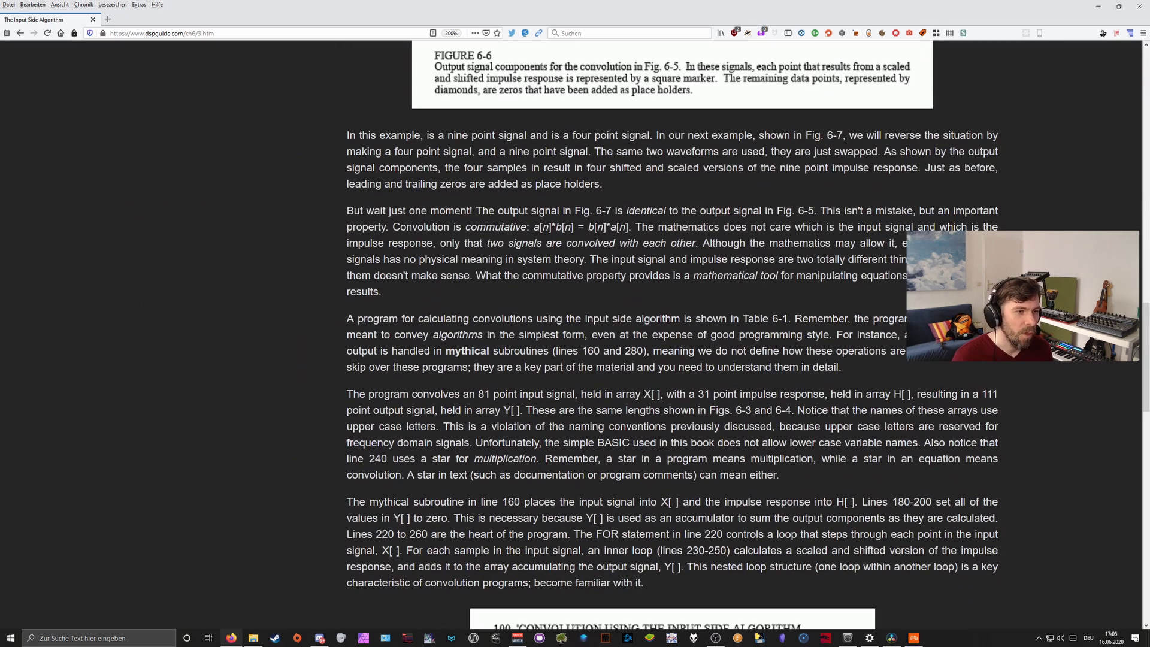
scroll(644, 395, "down", 3)
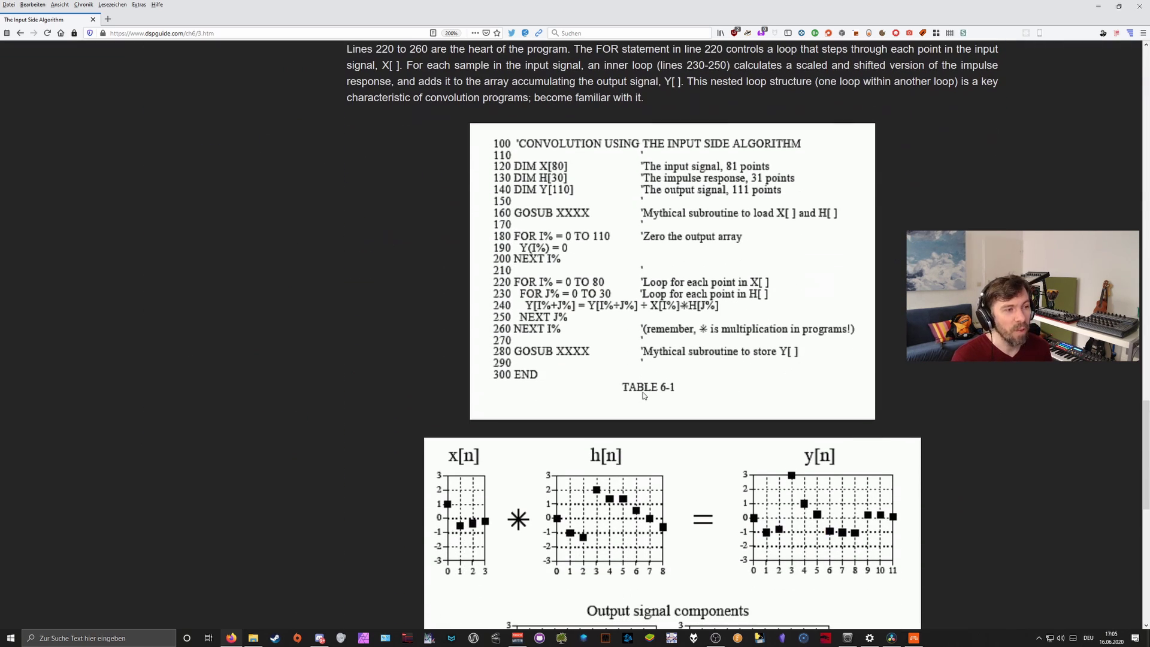
scroll(644, 396, "up", 2)
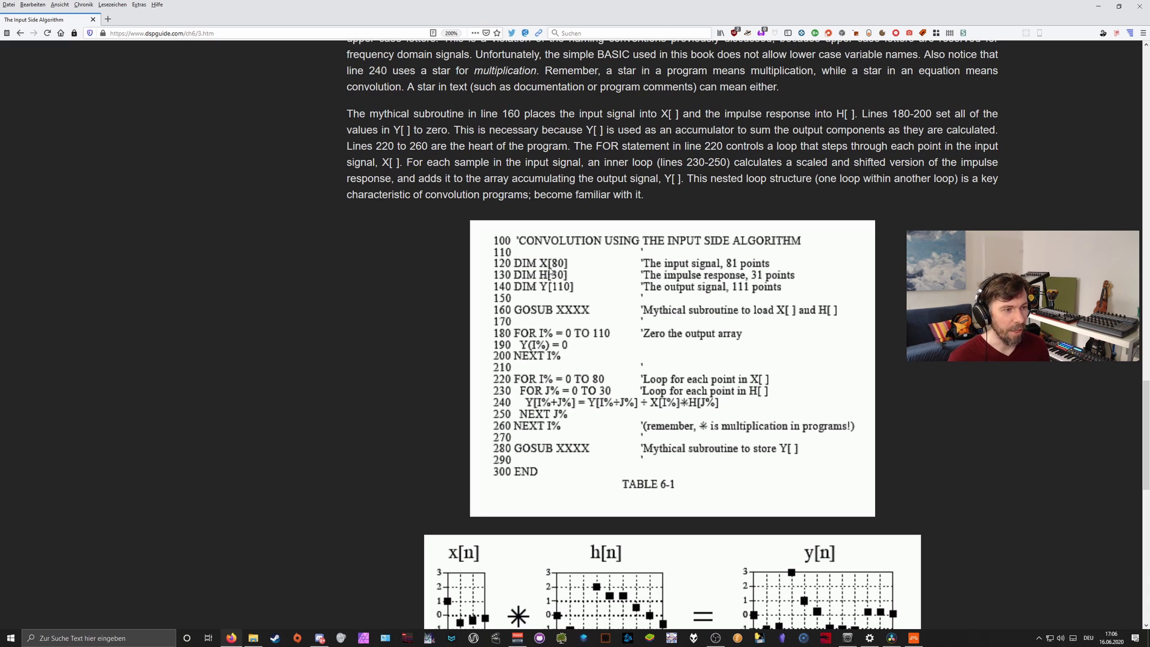
Step: Study Table 6-1's convolution program and Figure 6-7's graphs, then return to the Bitwig Grid patch
scroll(550, 302, "down", 3)
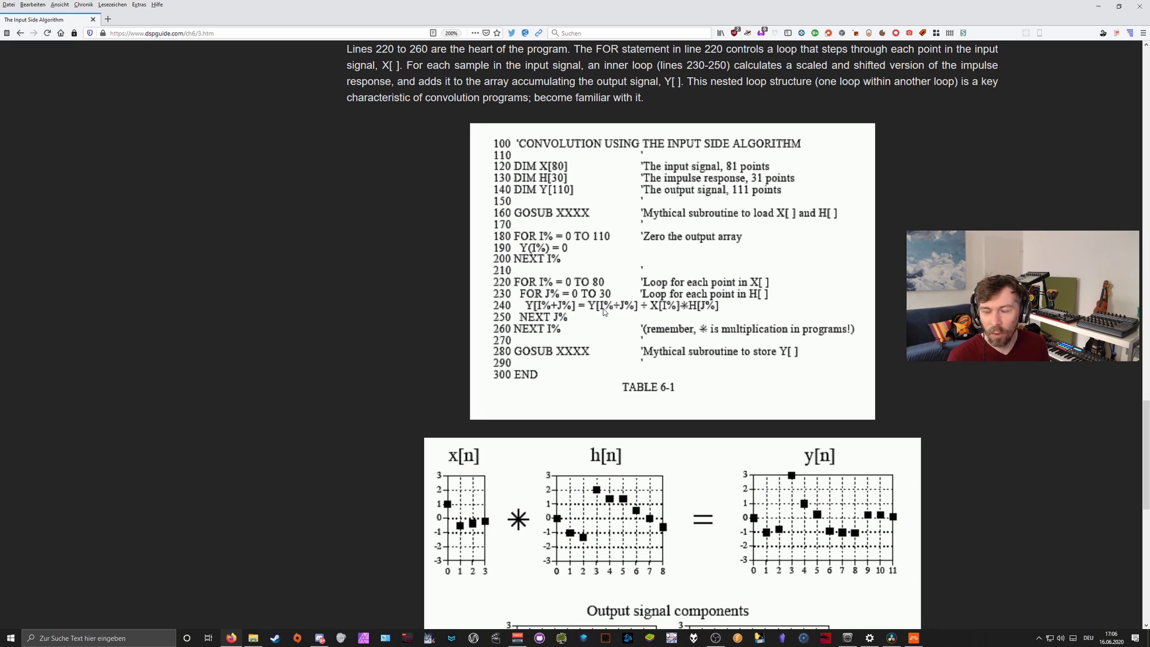
scroll(794, 469, "down", 1)
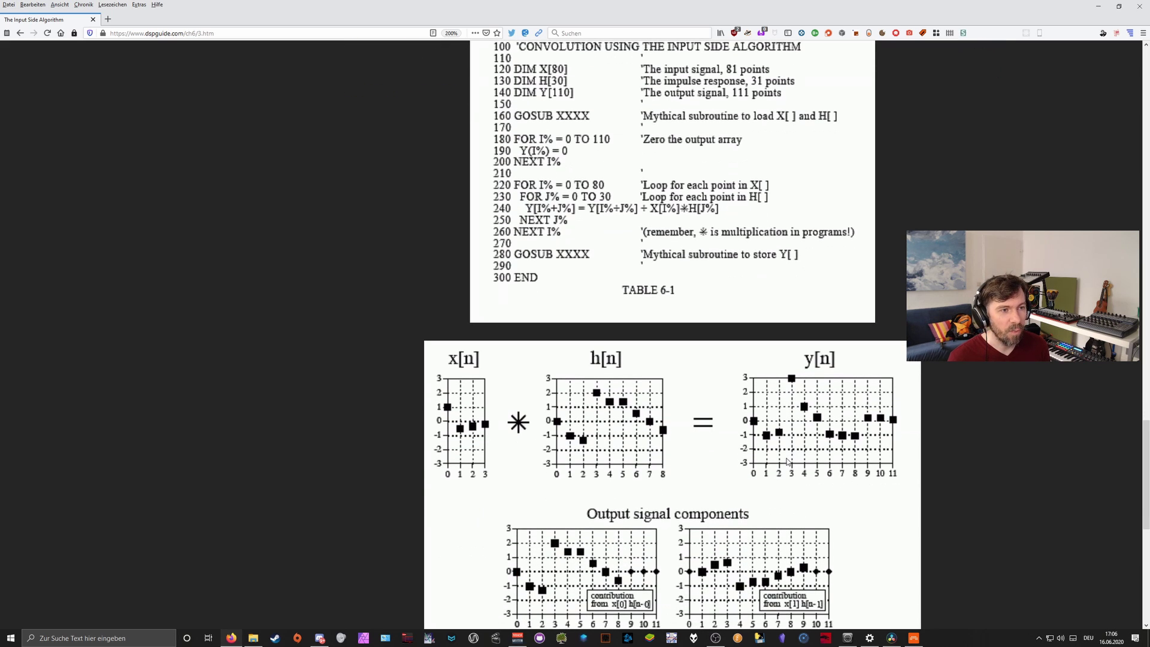
scroll(765, 438, "down", 5)
scroll(764, 438, "down", 2)
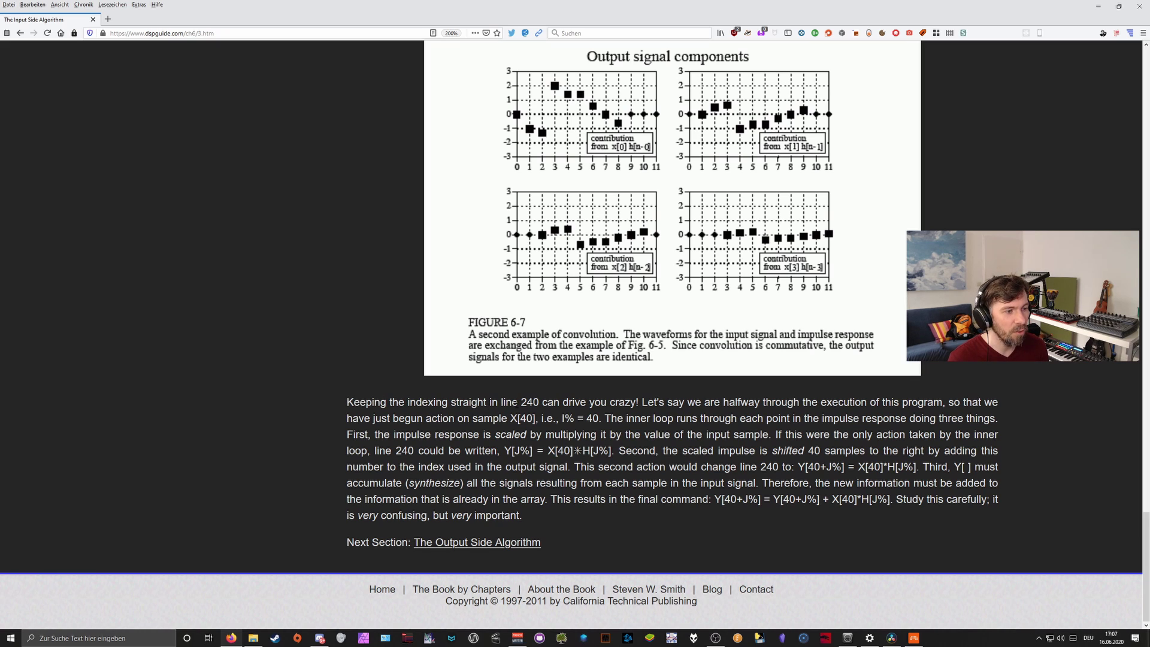
scroll(584, 403, "up", 7)
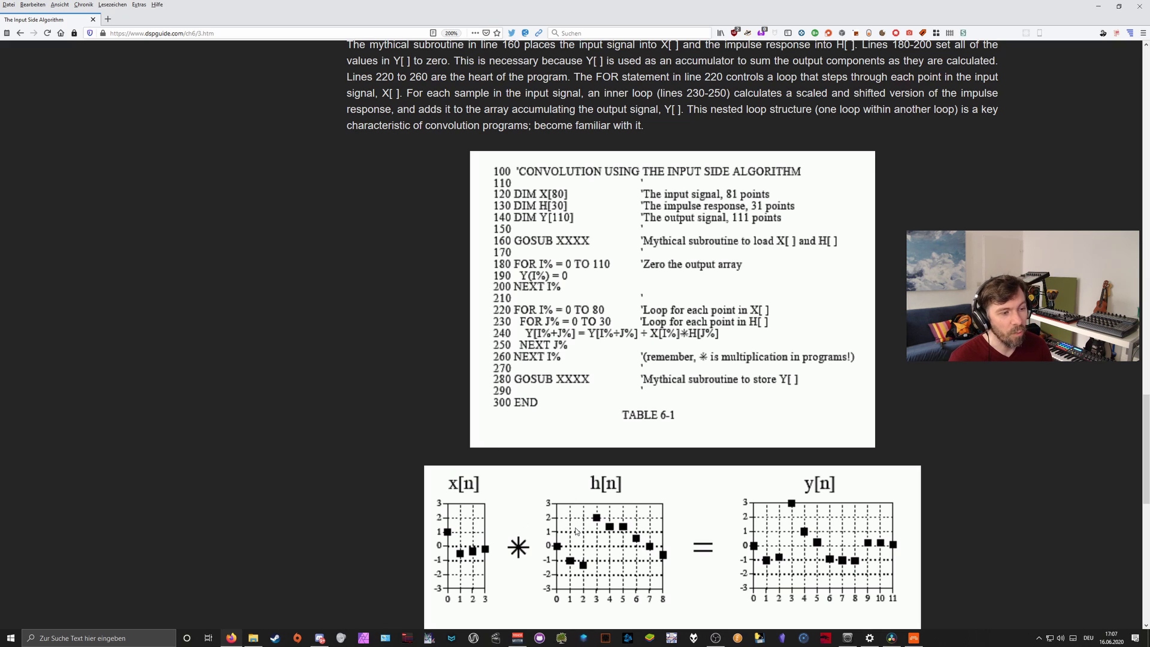
scroll(697, 466, "down", 2)
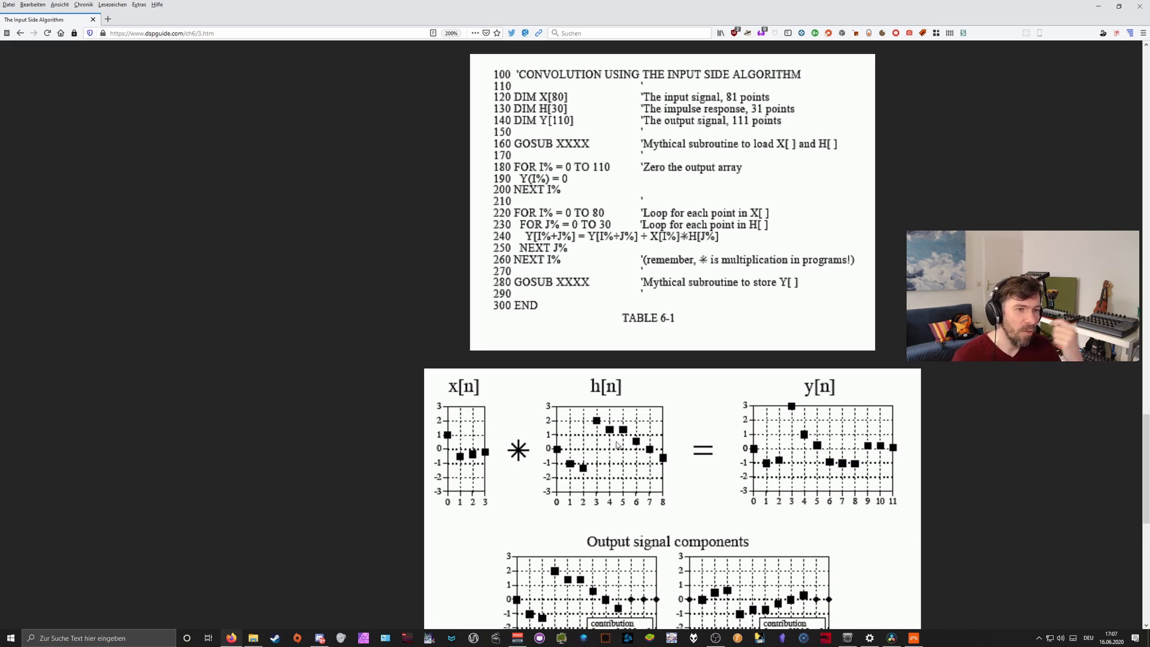
scroll(617, 444, "up", 2)
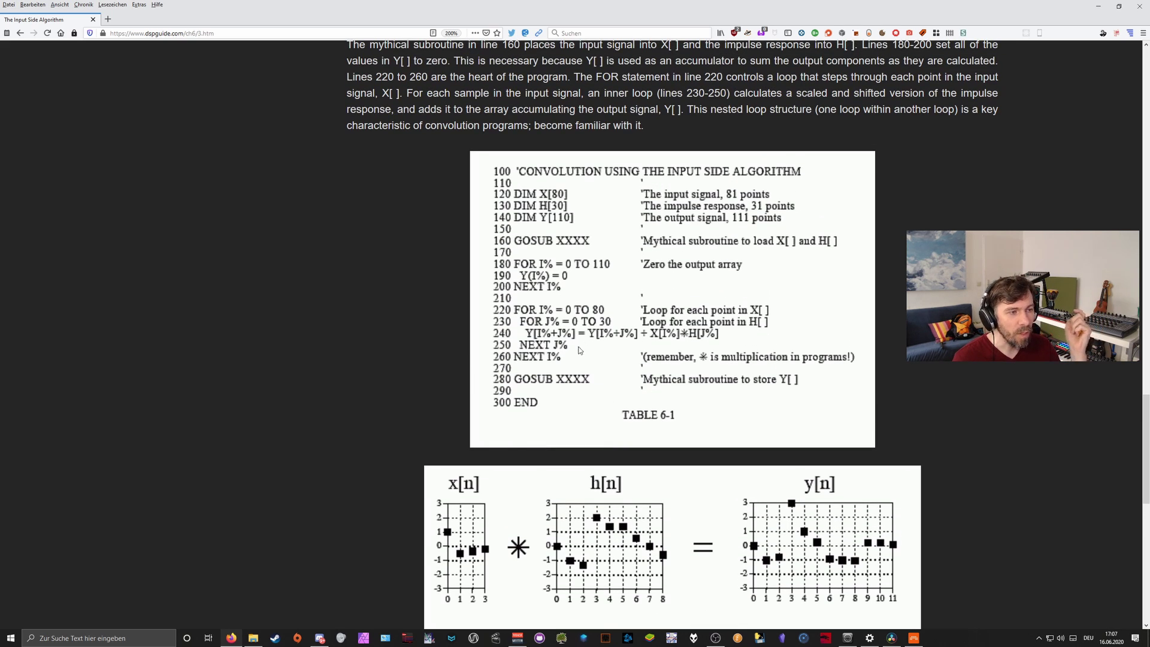
scroll(580, 340, "down", 10)
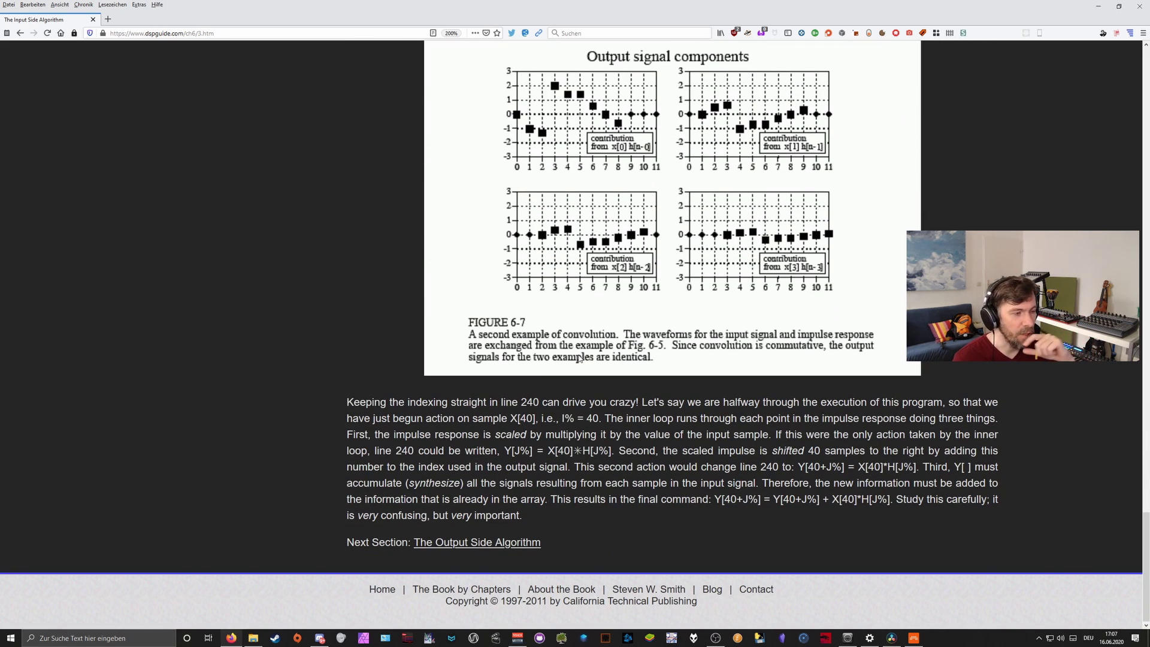
scroll(579, 358, "up", 3)
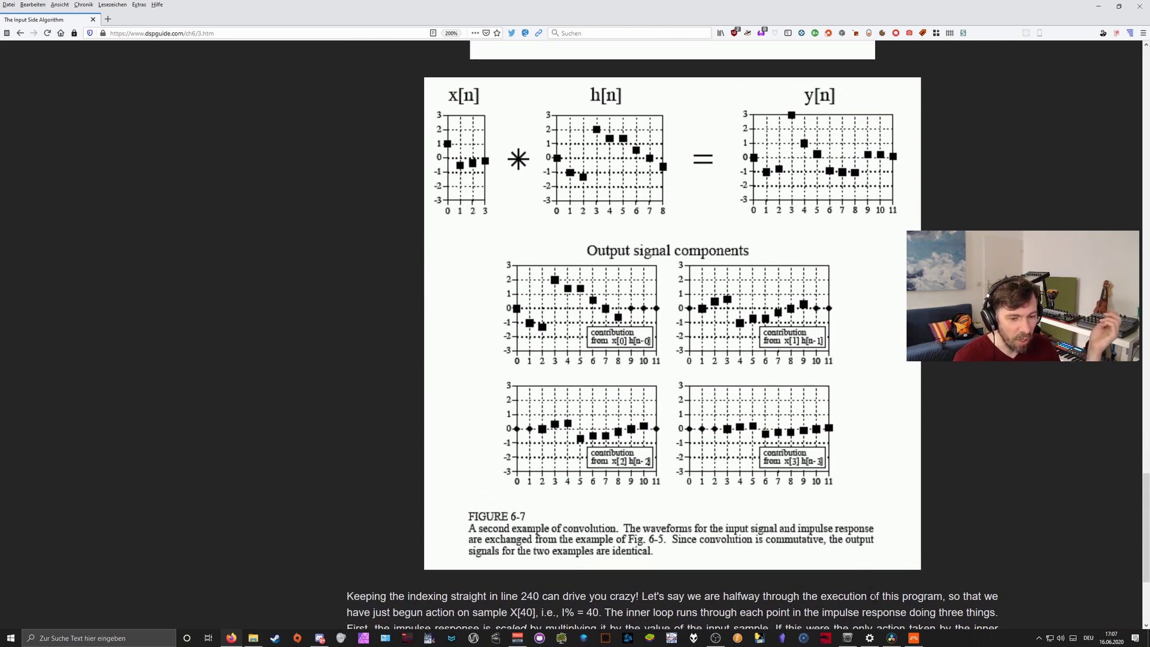
scroll(554, 364, "up", 7)
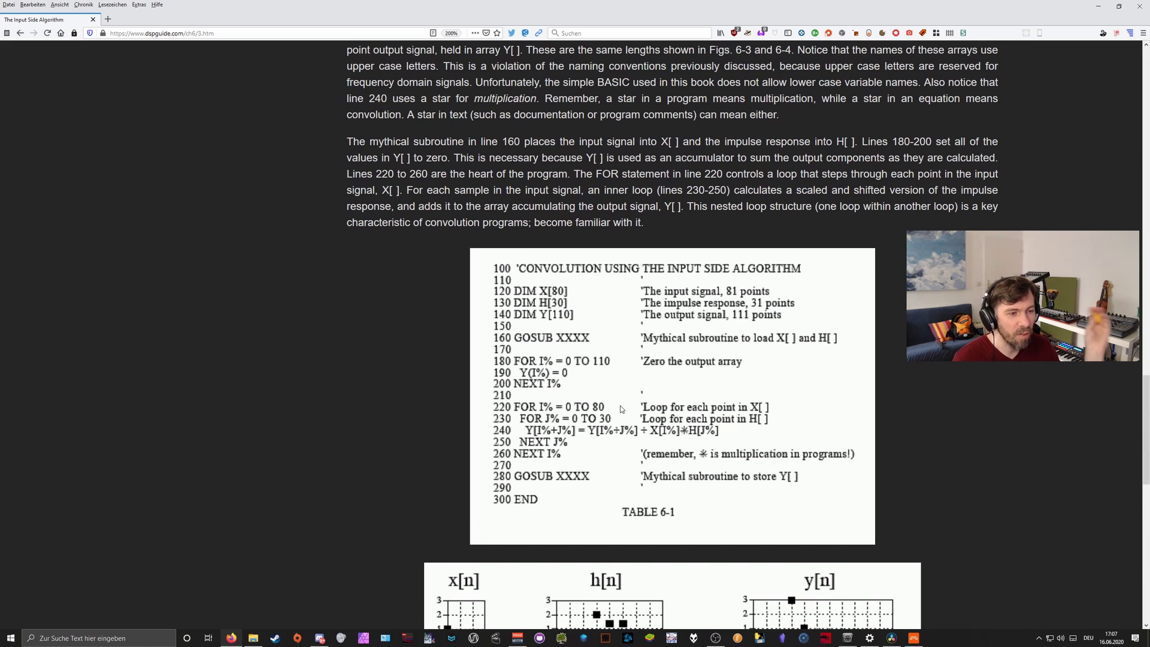
scroll(620, 406, "down", 2)
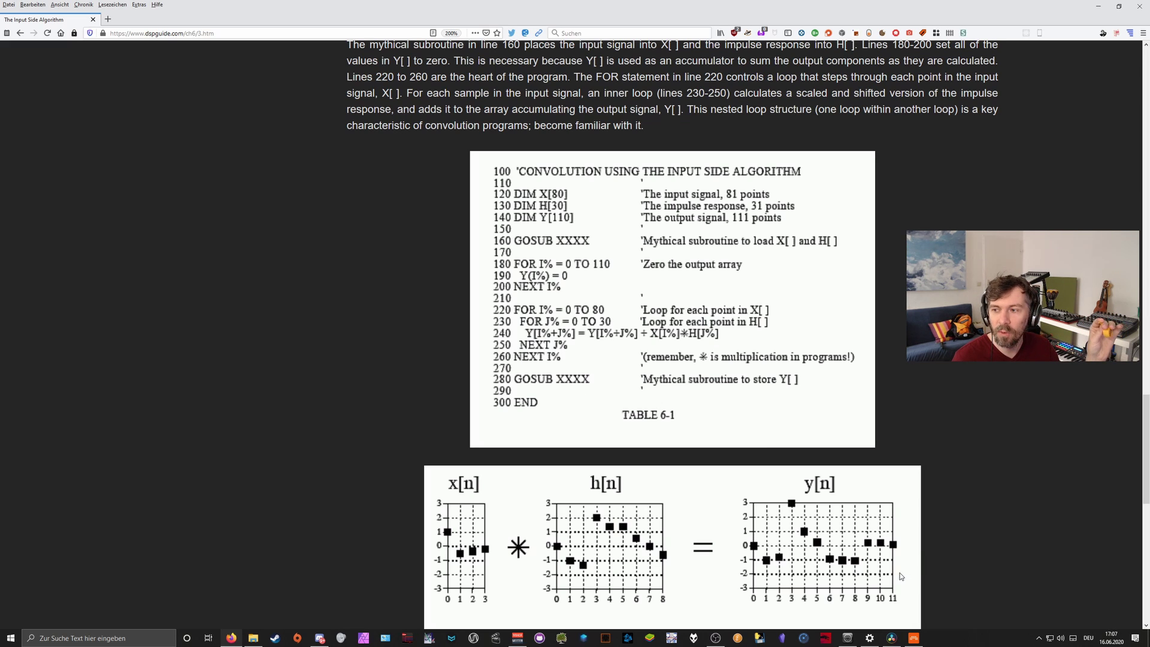
left_click(913, 638)
Step: Select the AD envelope module and confirm its attack reads 0.02 ms
left_click_drag(431, 210, 454, 207)
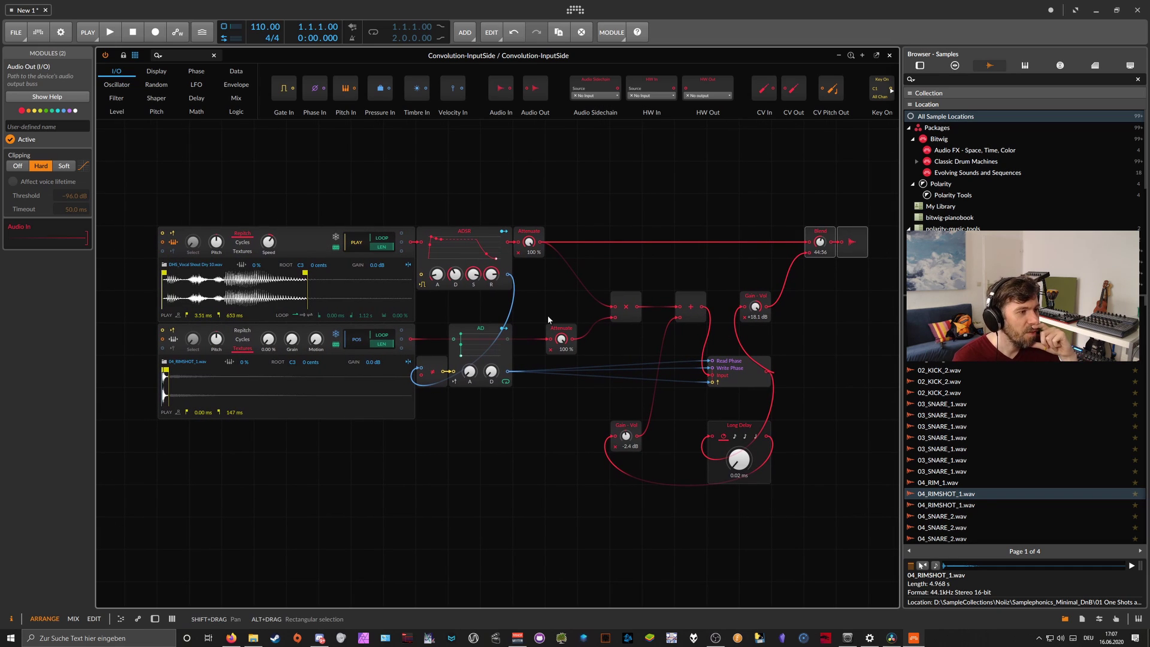
left_click(478, 331)
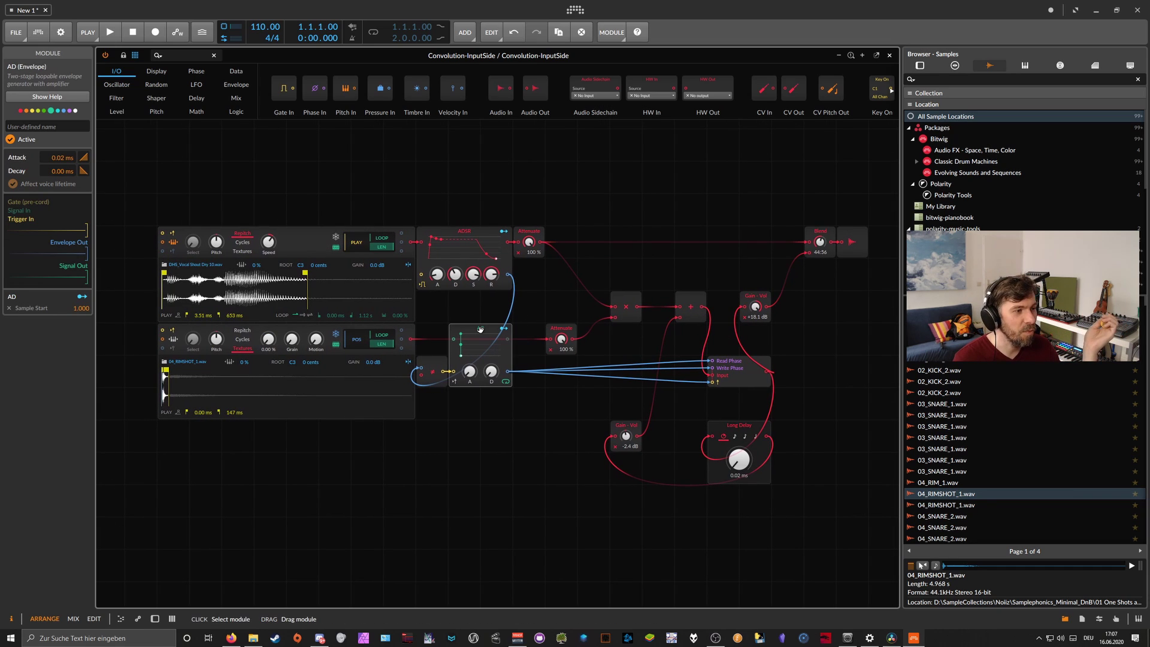
left_click(470, 372, "ctrl")
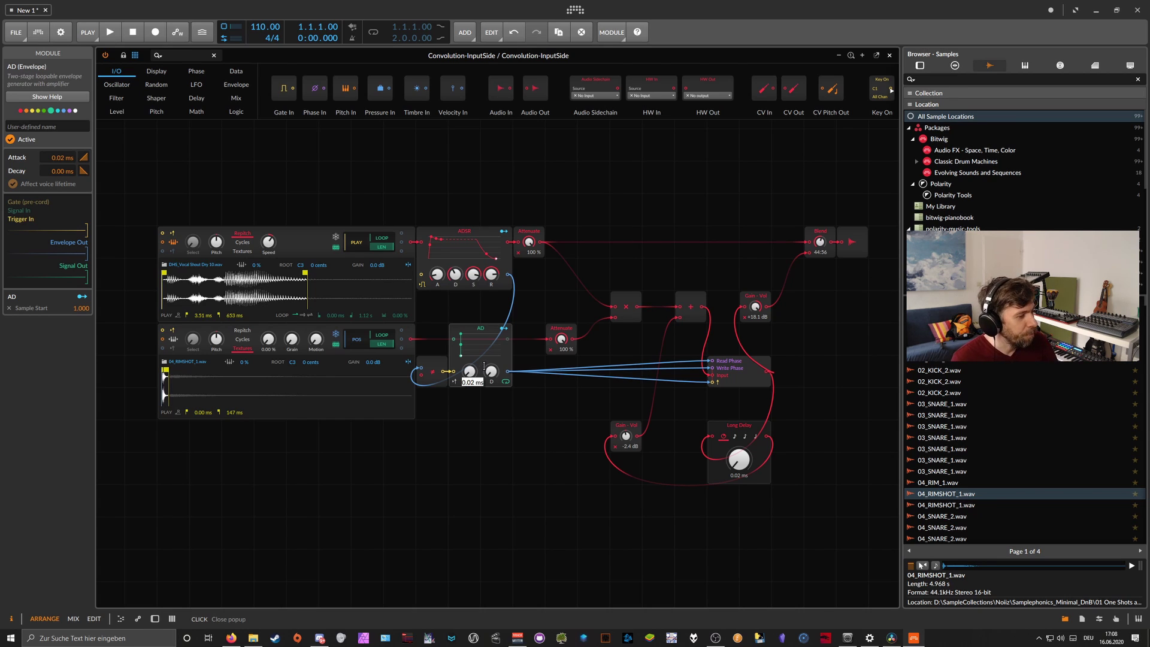
Step: Launch the Rechner calculator, enter 44100, then clear the display
key("super")
type("rechner")
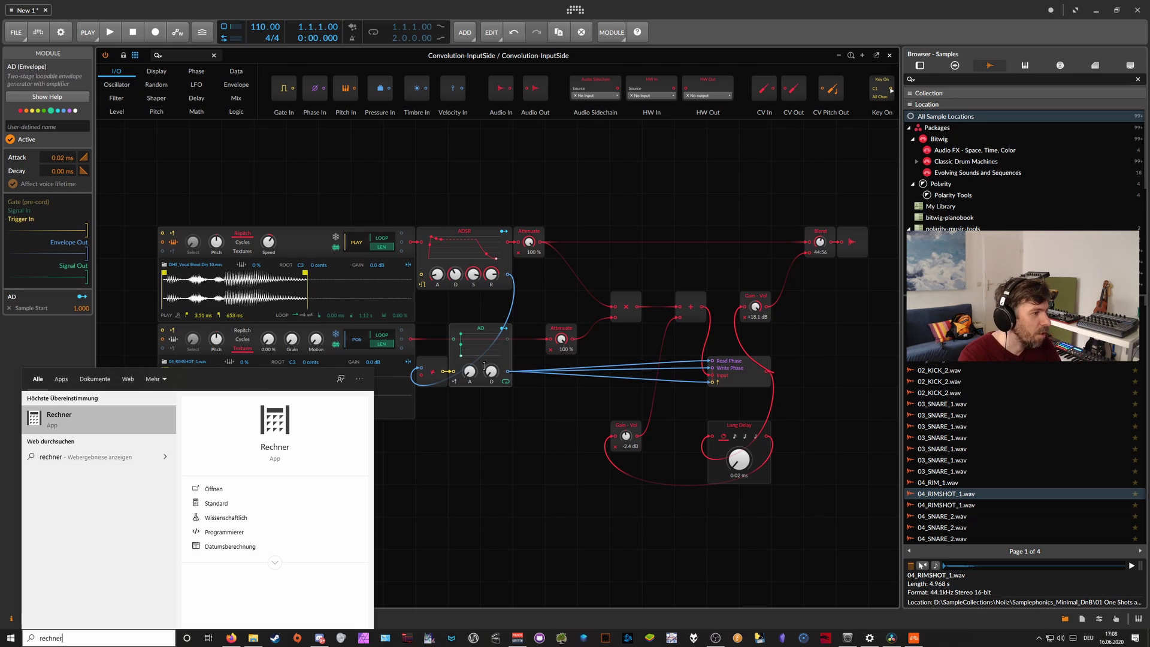
key("Return")
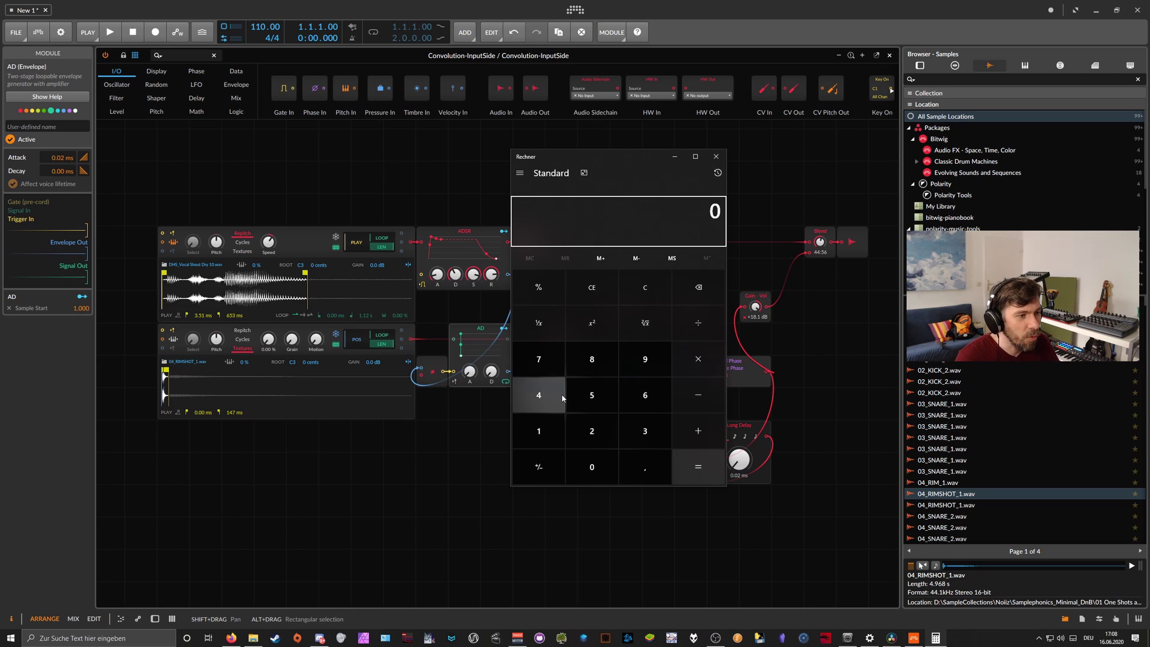
left_click(543, 396)
left_click(542, 397)
left_click(563, 430)
left_click(592, 467)
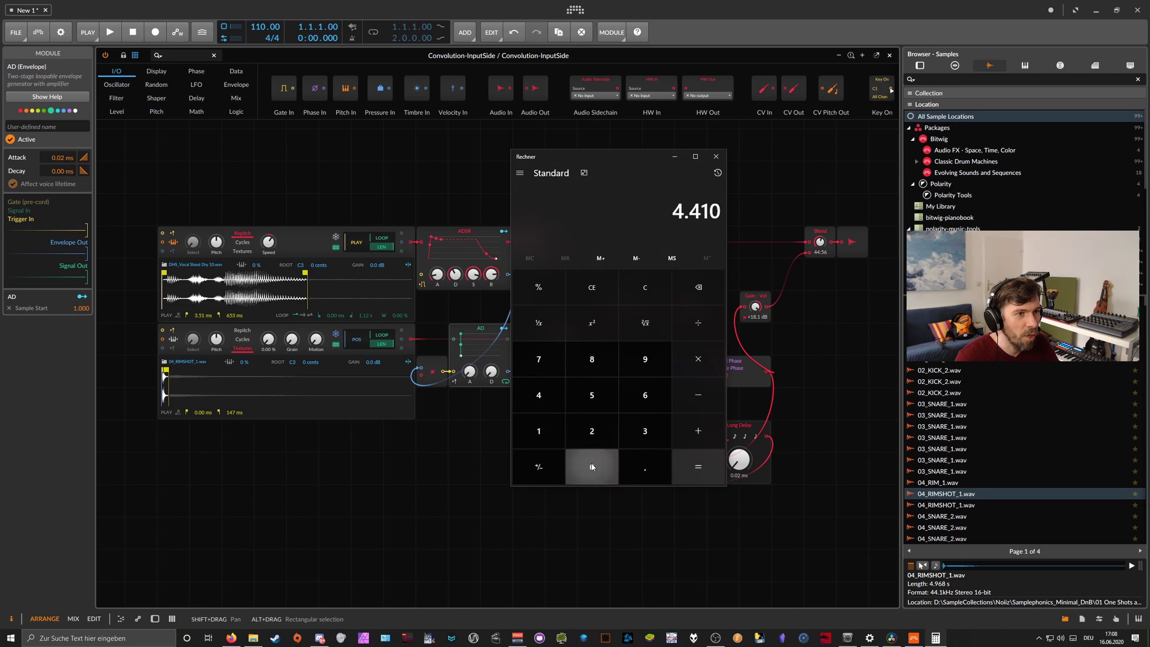
left_click(592, 466)
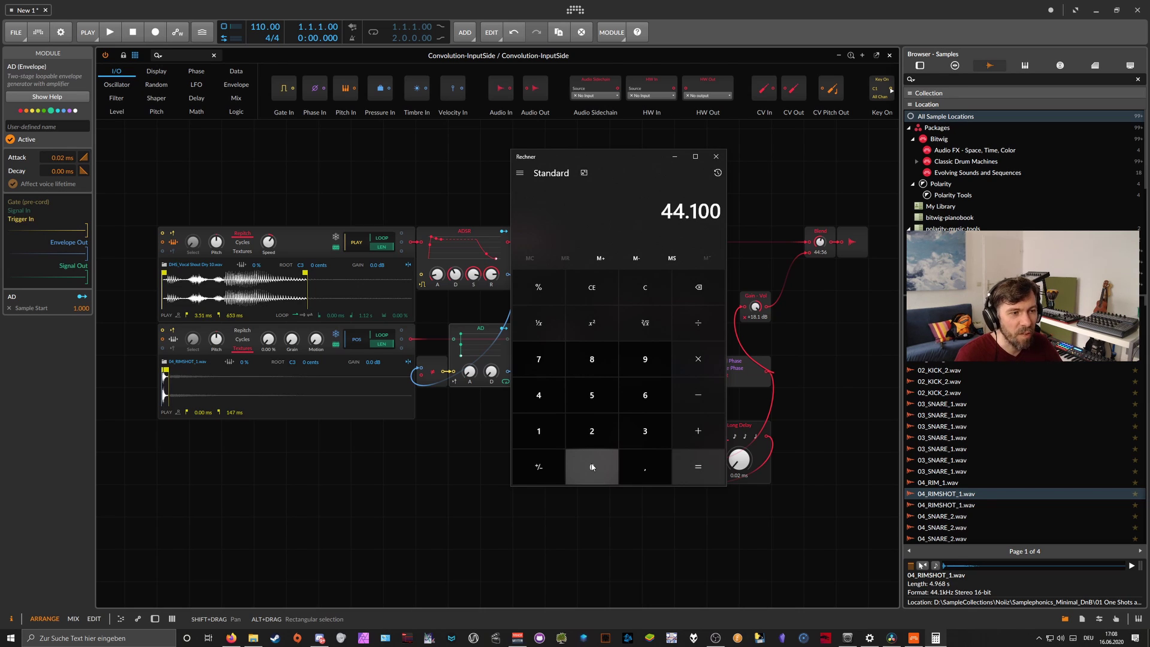
left_click(646, 288)
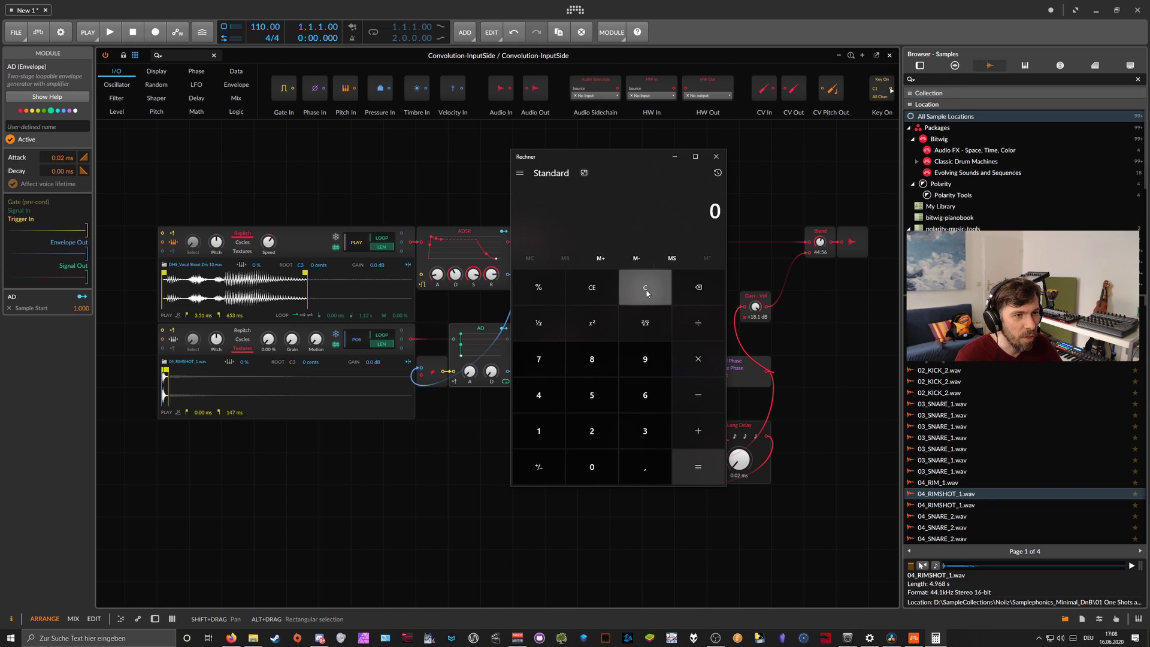
left_click(563, 420)
left_click(592, 461)
left_click(592, 461)
left_click(592, 461)
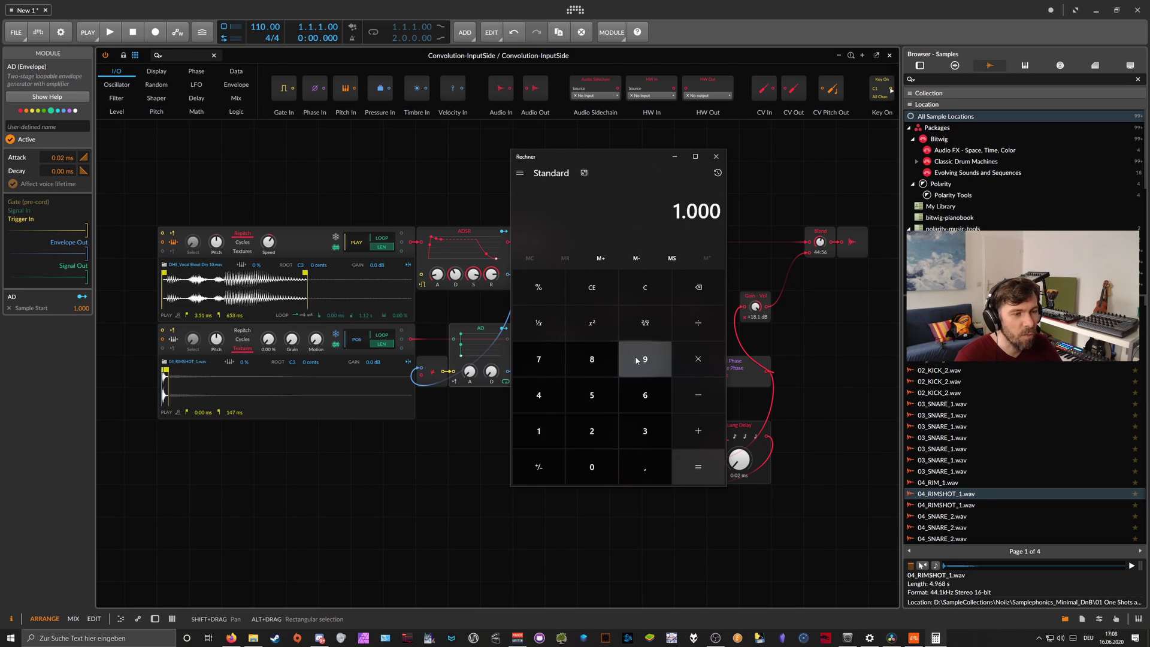
left_click(705, 324)
left_click(549, 395)
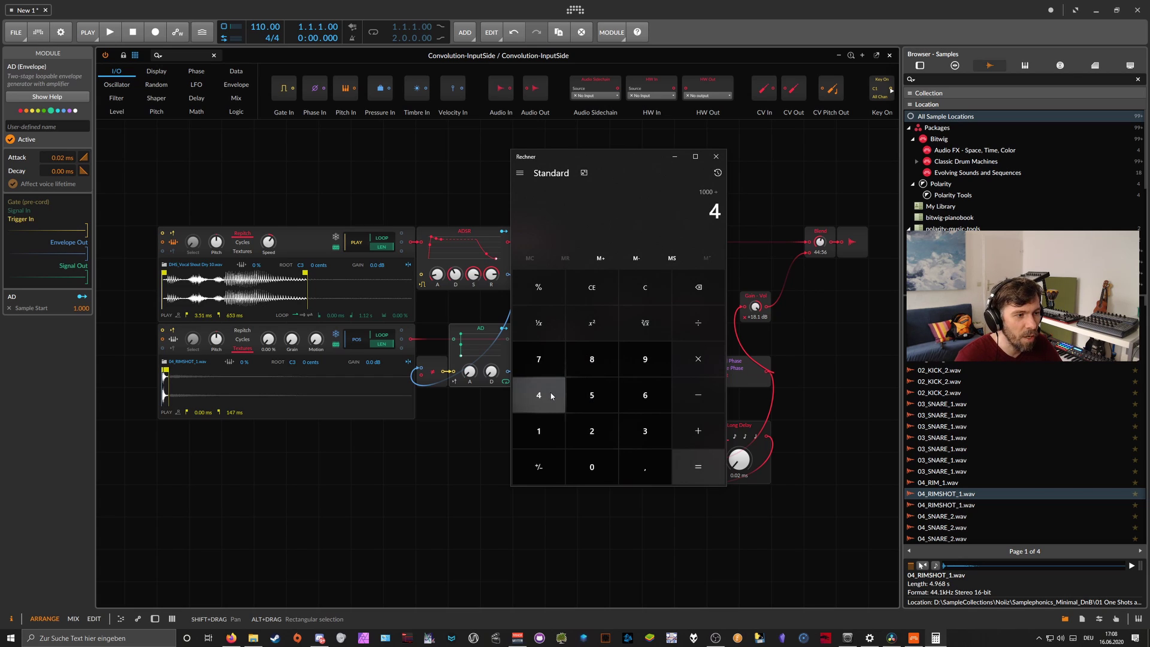
left_click(549, 395)
left_click(557, 432)
left_click(592, 467)
left_click(592, 467)
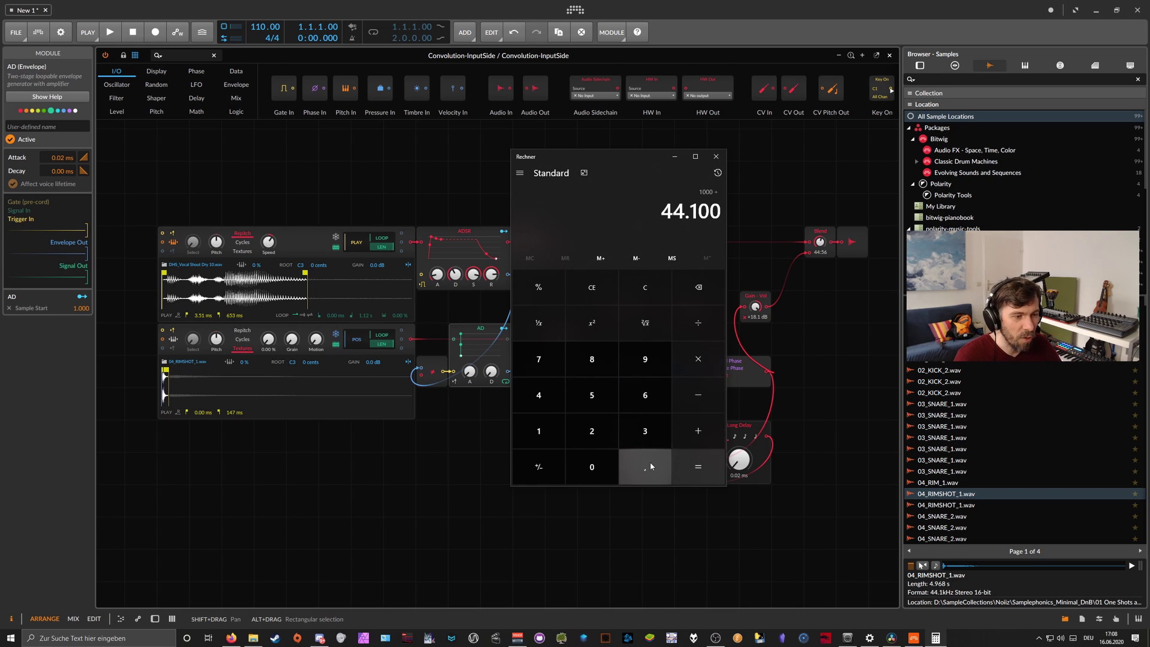
left_click(698, 468)
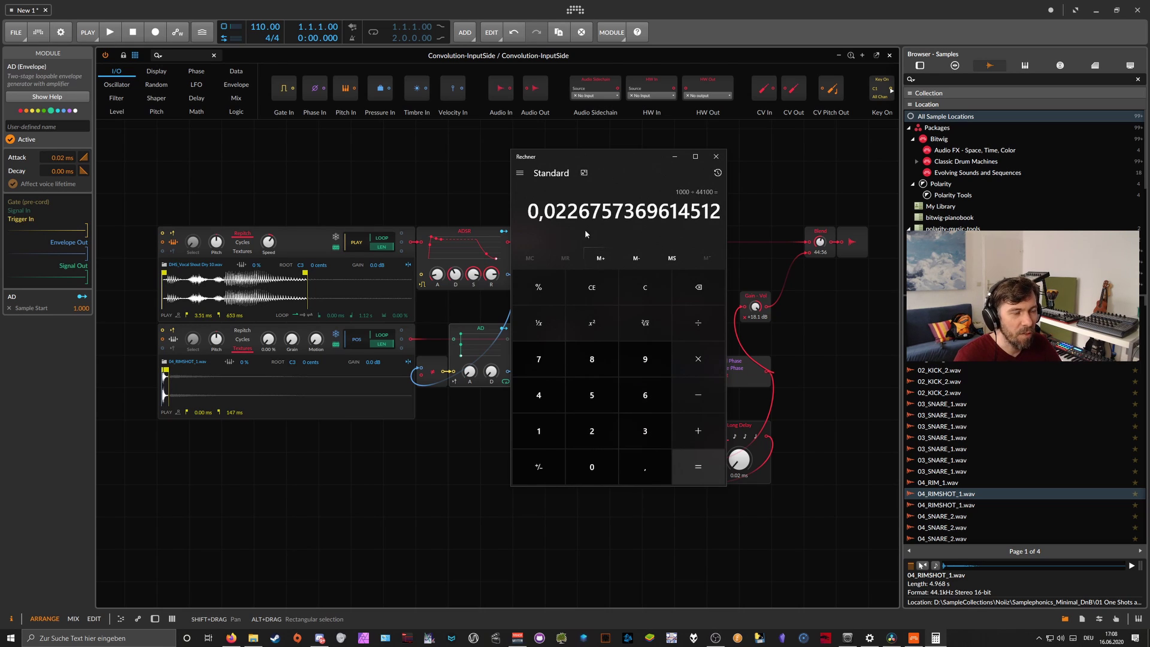
left_click_drag(567, 159, 601, 190)
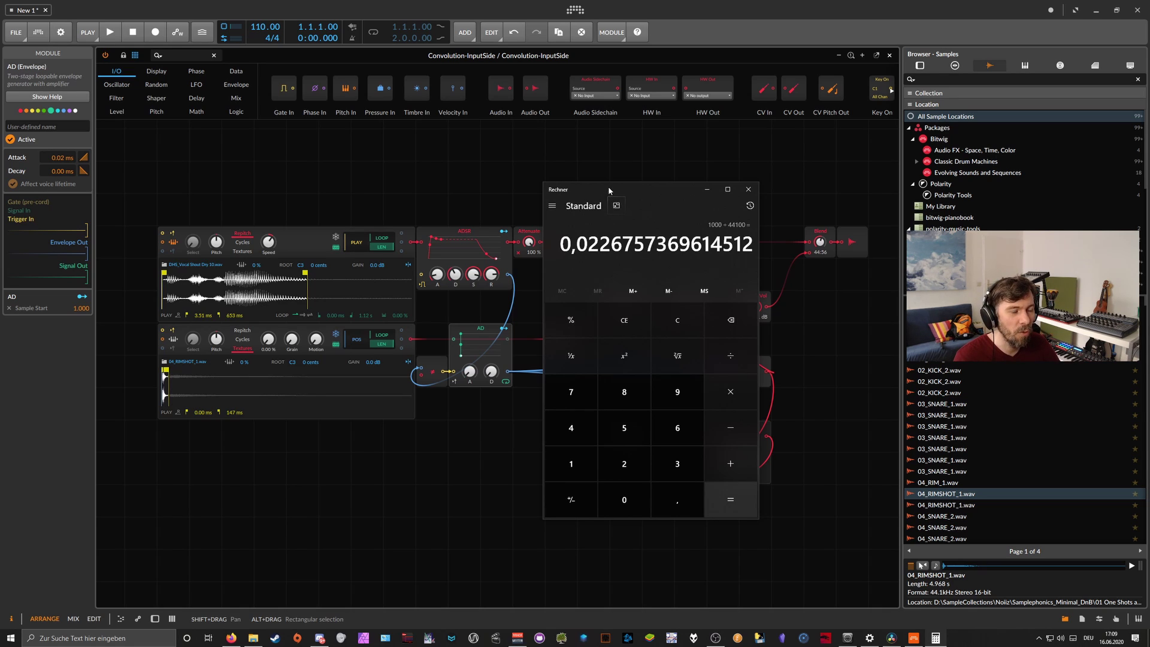
left_click_drag(608, 191, 619, 190)
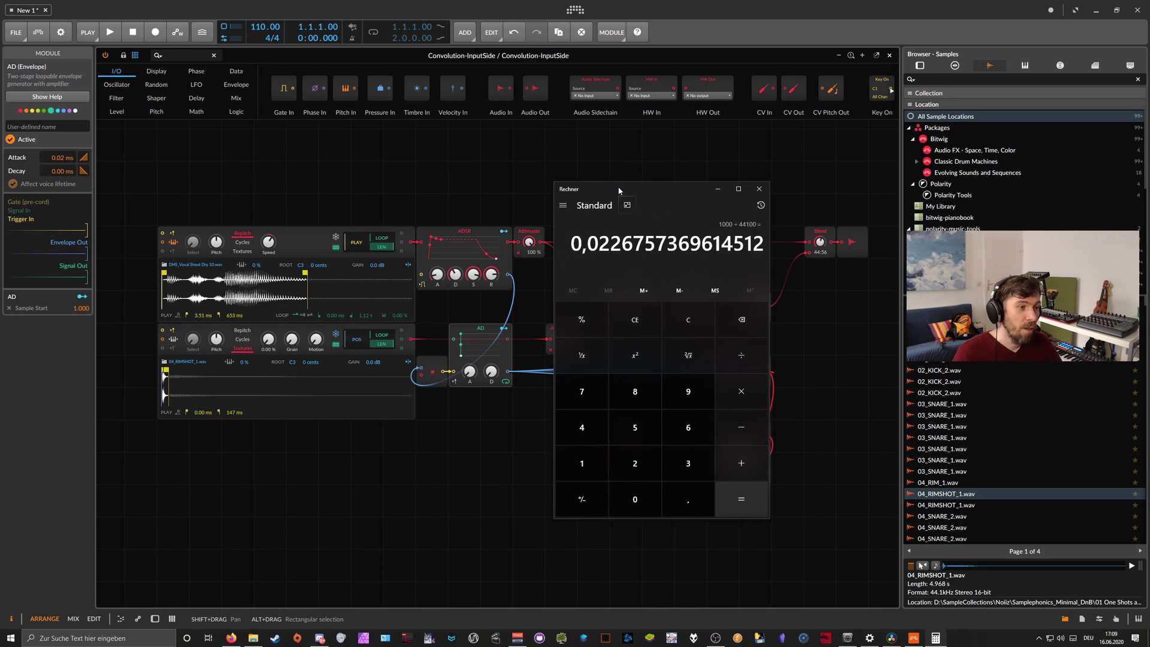
left_click(637, 177)
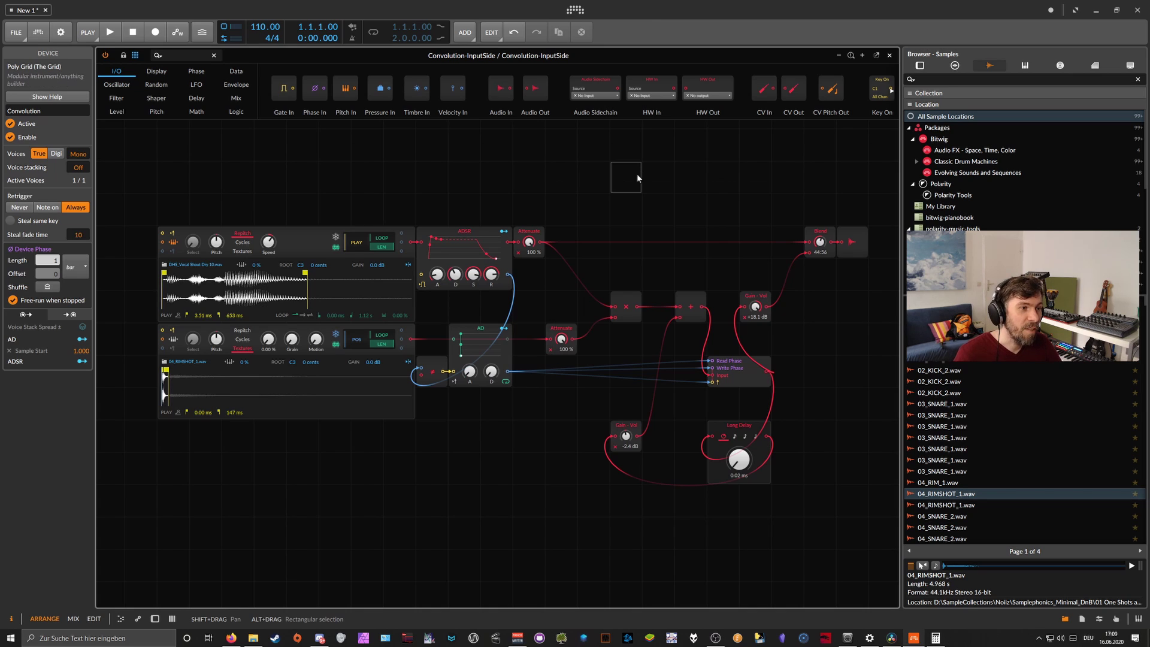
left_click(481, 331)
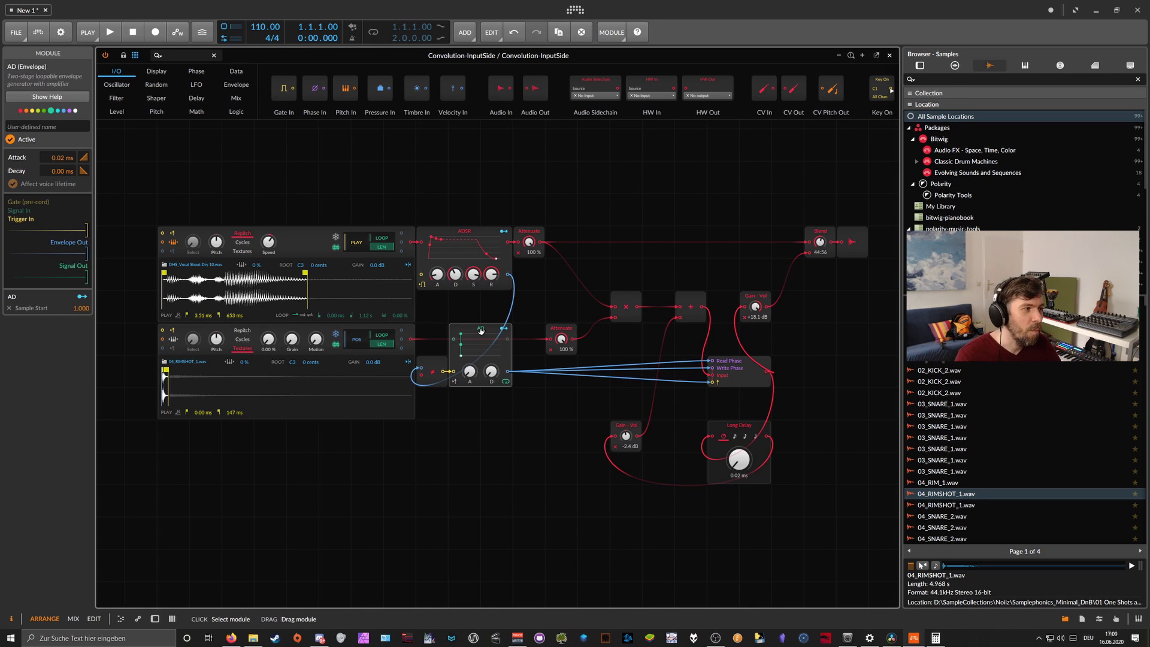
left_click(173, 278)
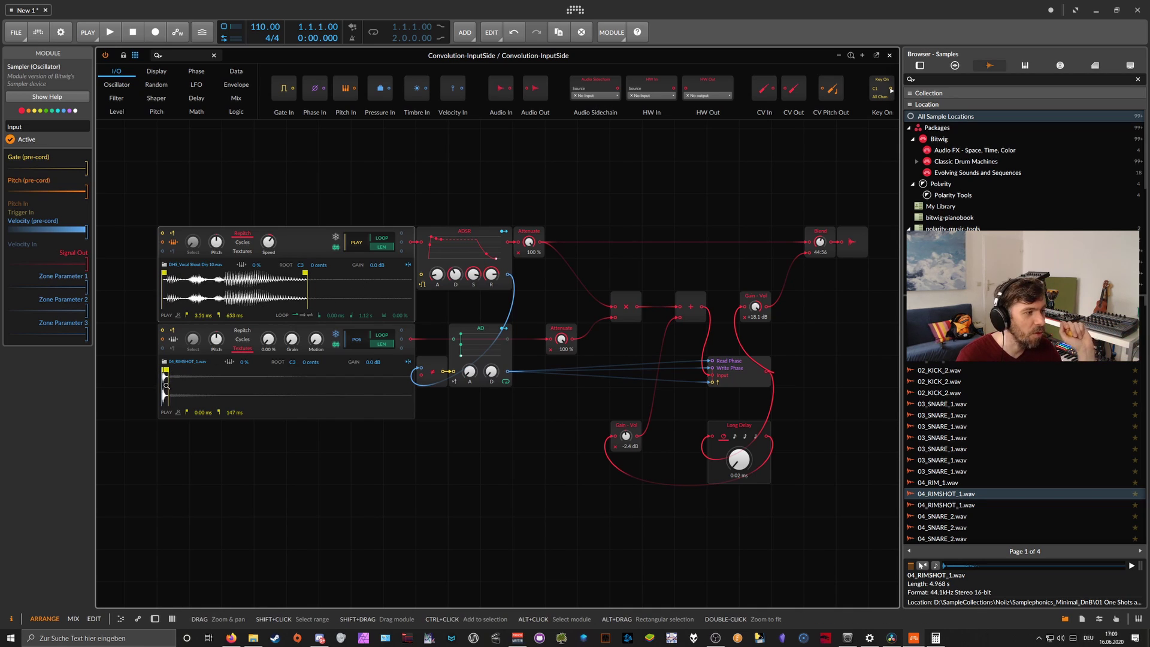
left_click(480, 331)
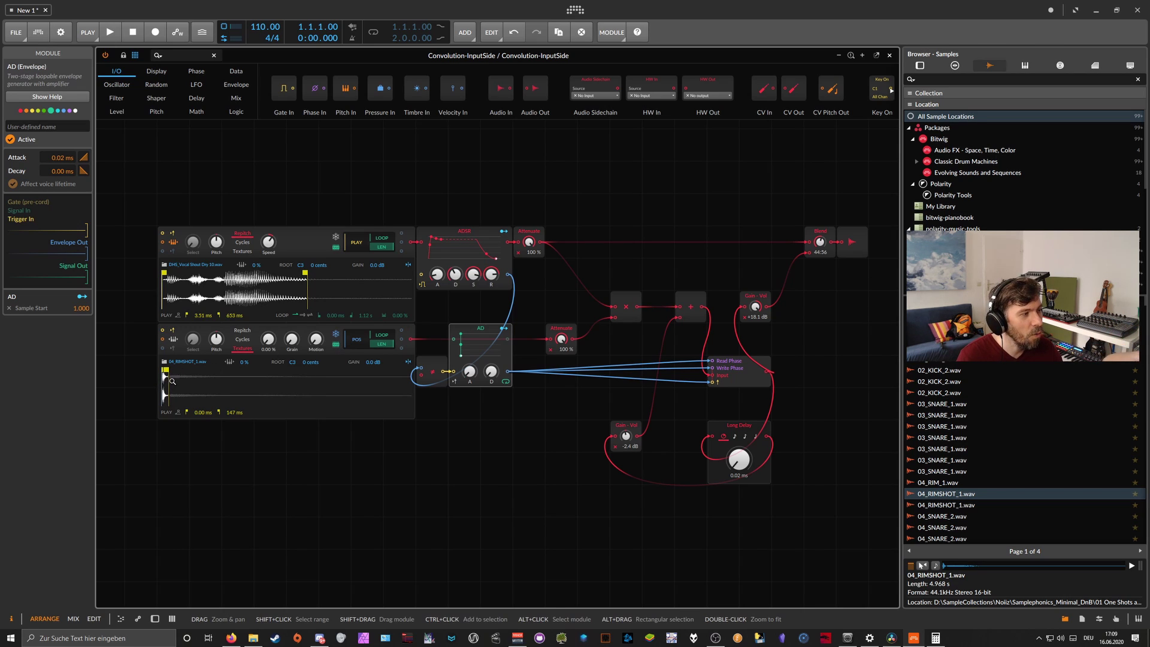
left_click_drag(165, 377, 192, 378)
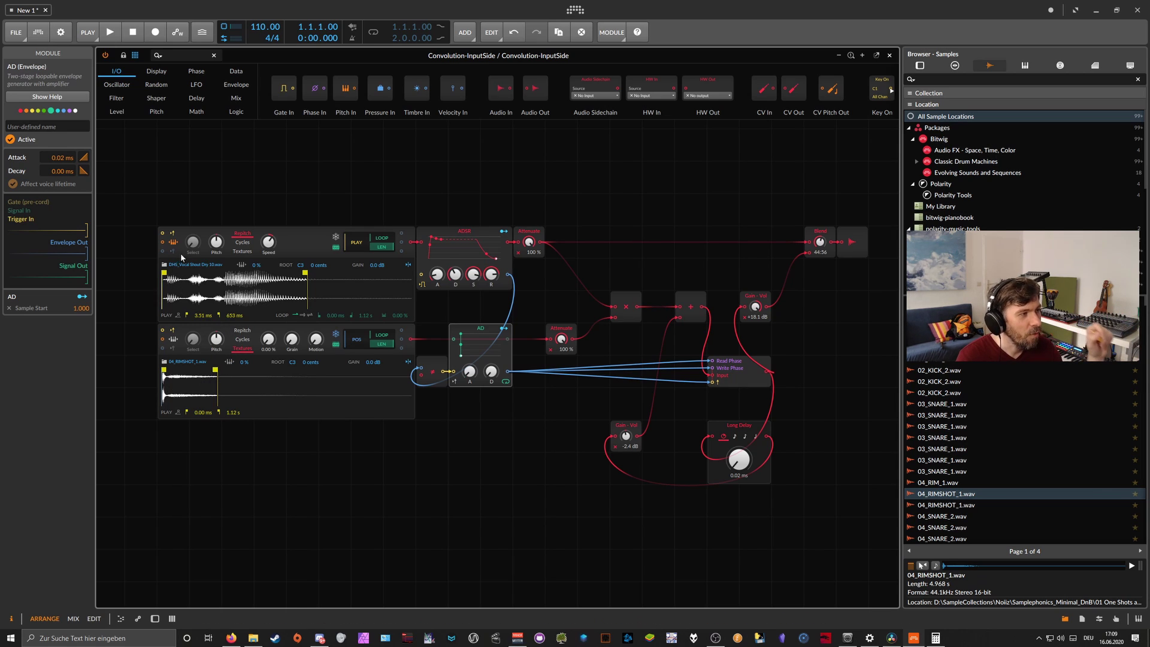
left_click(170, 276)
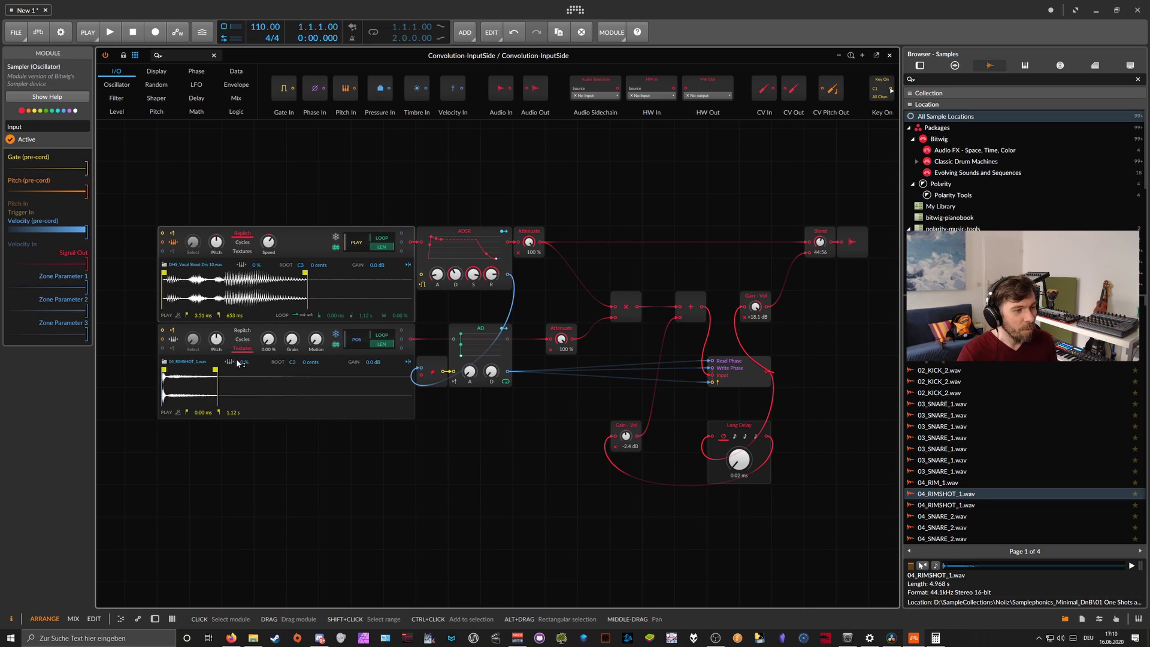
left_click(470, 330)
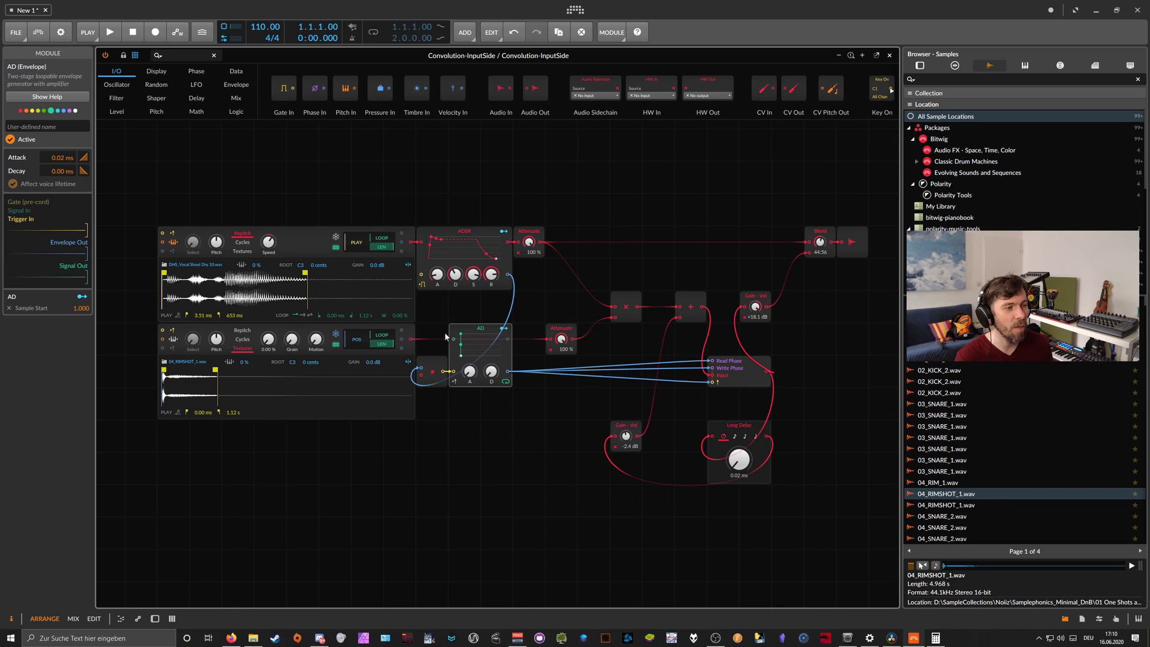
left_click(471, 375)
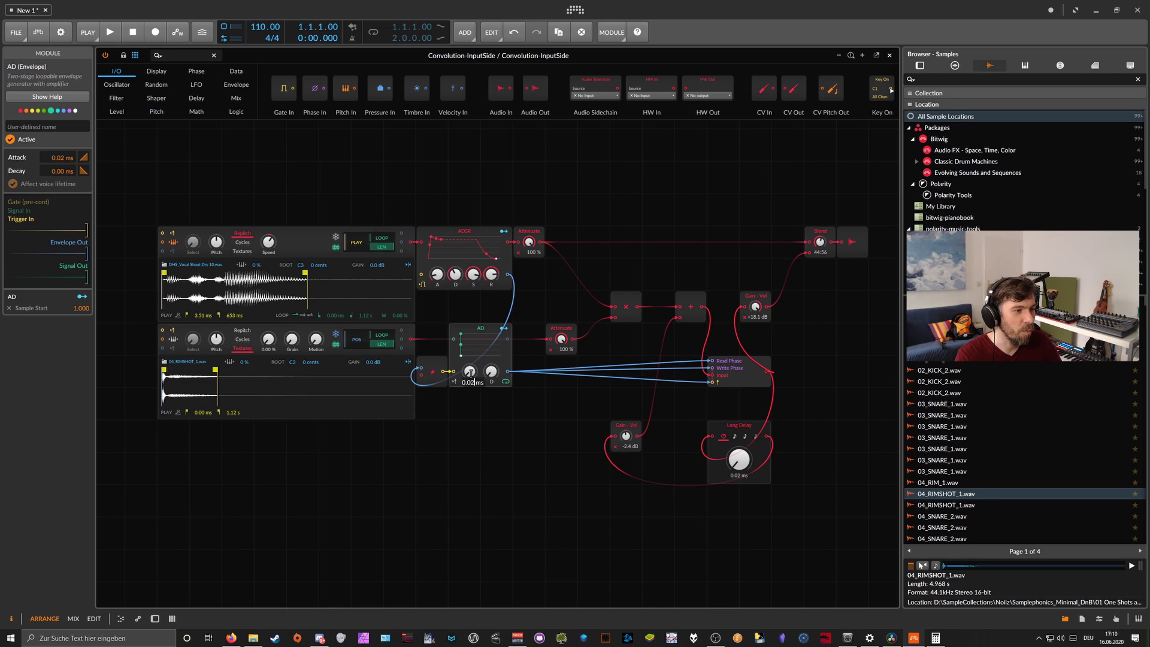
type("2")
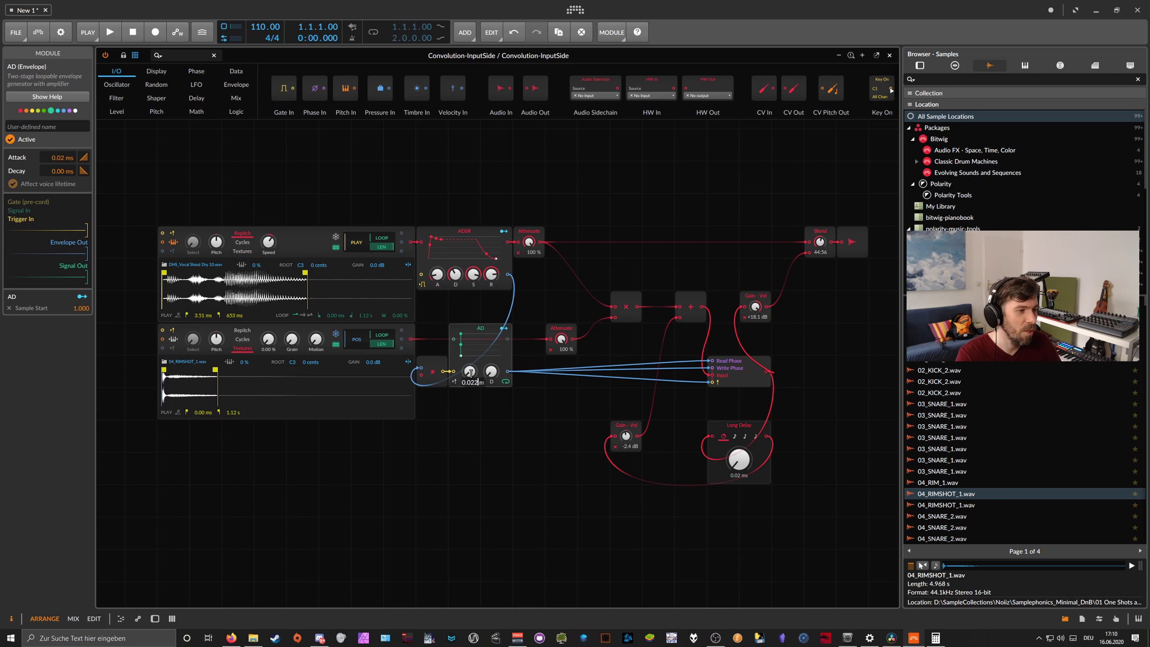
key("Return")
left_click(472, 376, "ctrl")
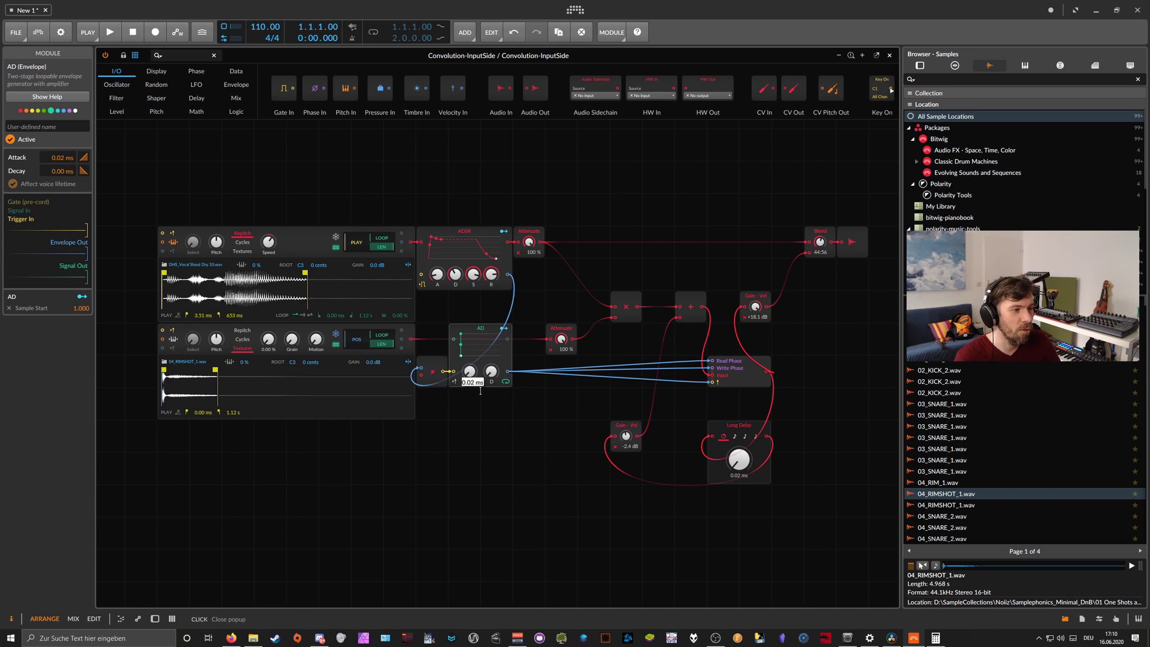
left_click(481, 390)
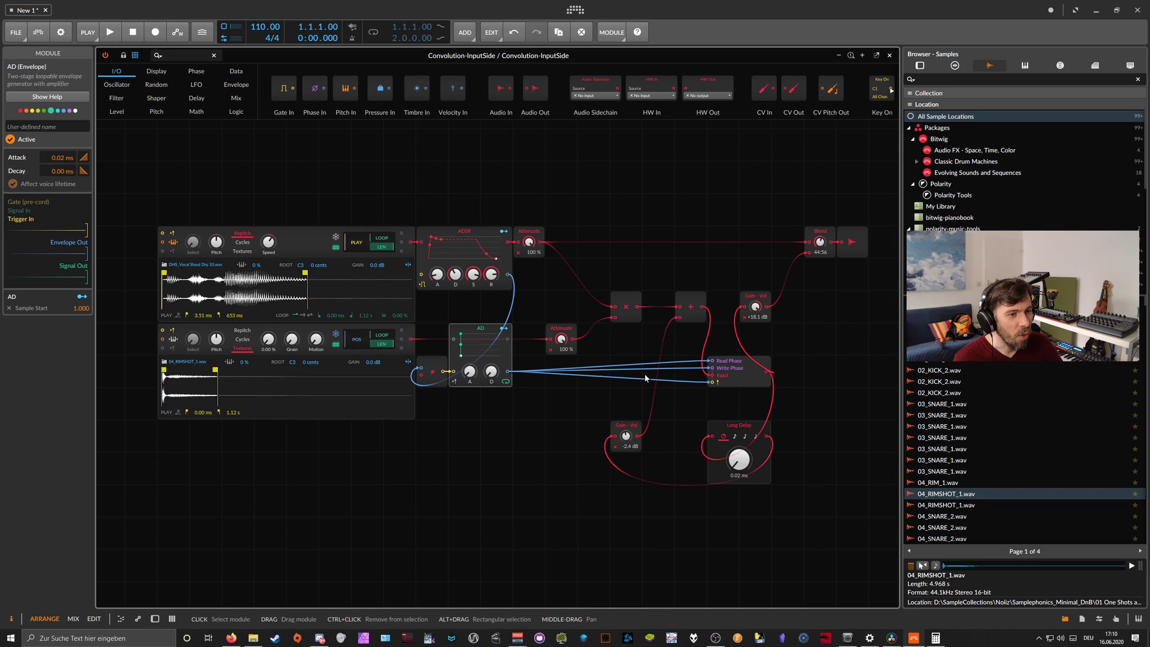
Step: Move the Array module left, then inspect the impulse and Input samplers, Multiply, Array and Long Delay
left_click_drag(740, 368, 675, 362)
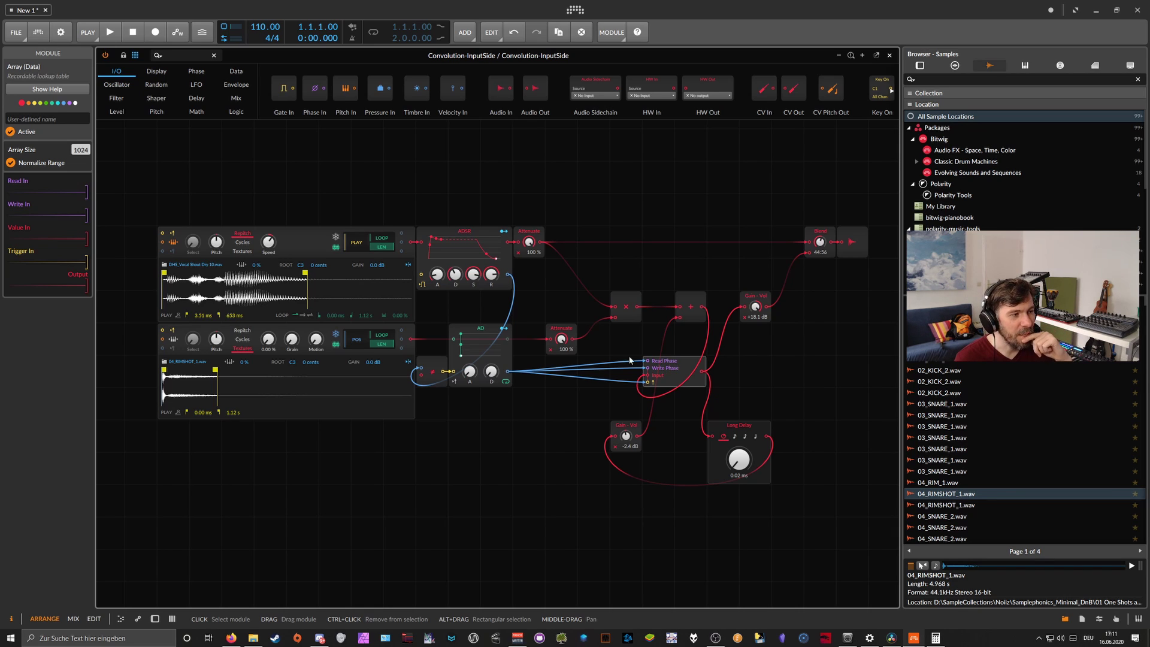
left_click(308, 332)
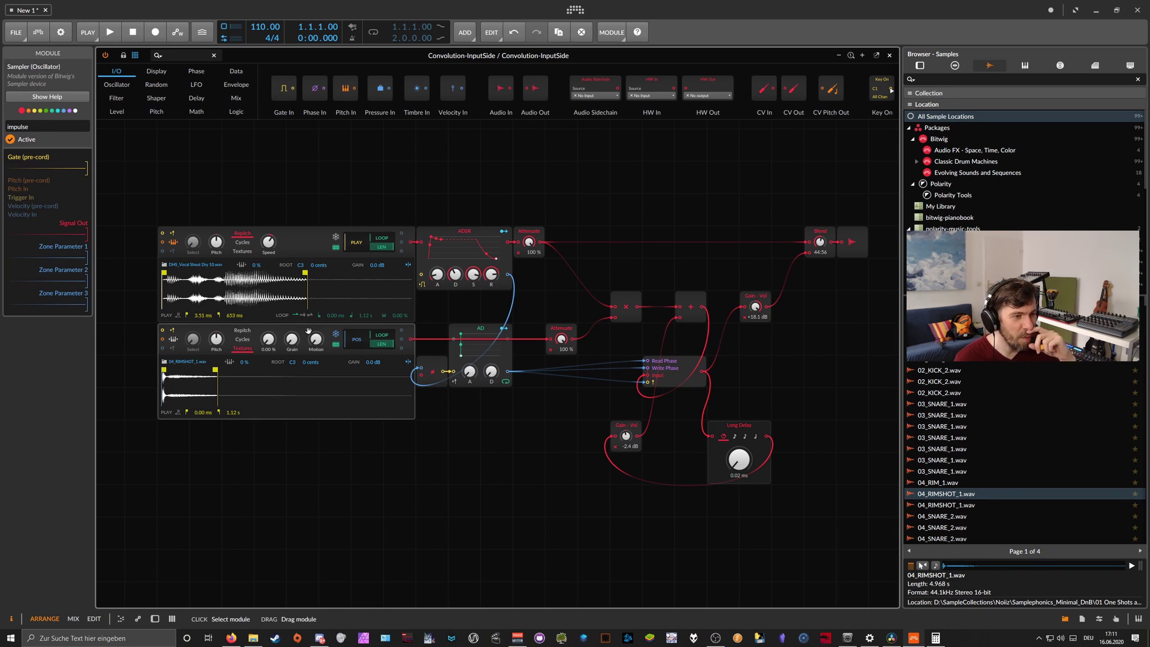
left_click(324, 233)
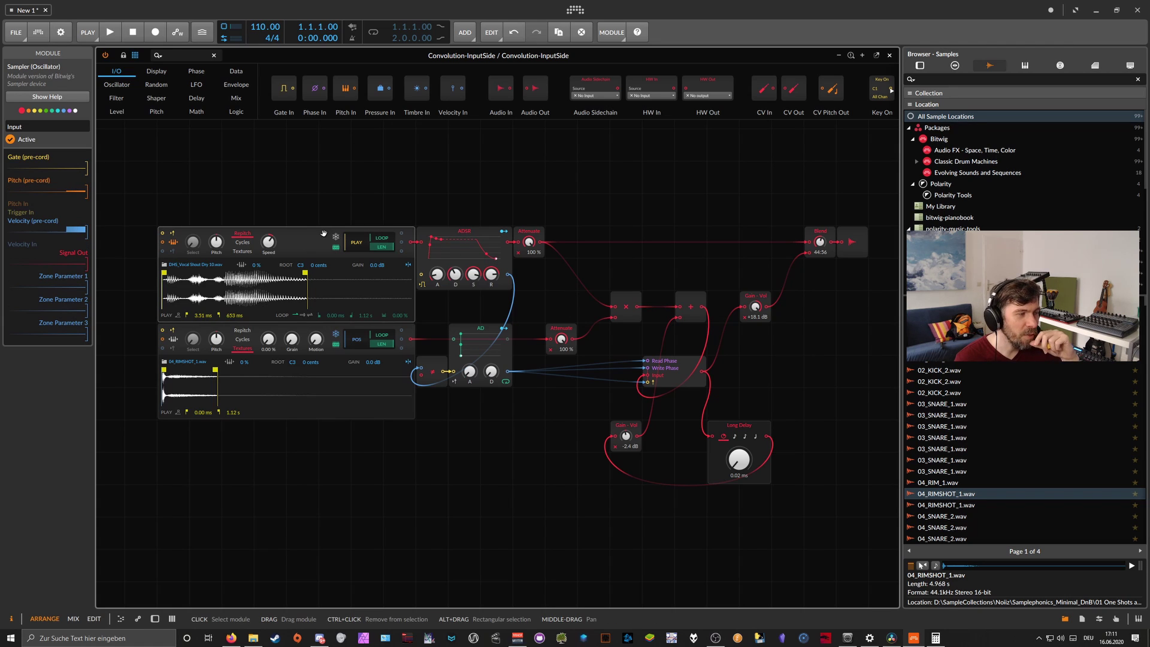
left_click(627, 306)
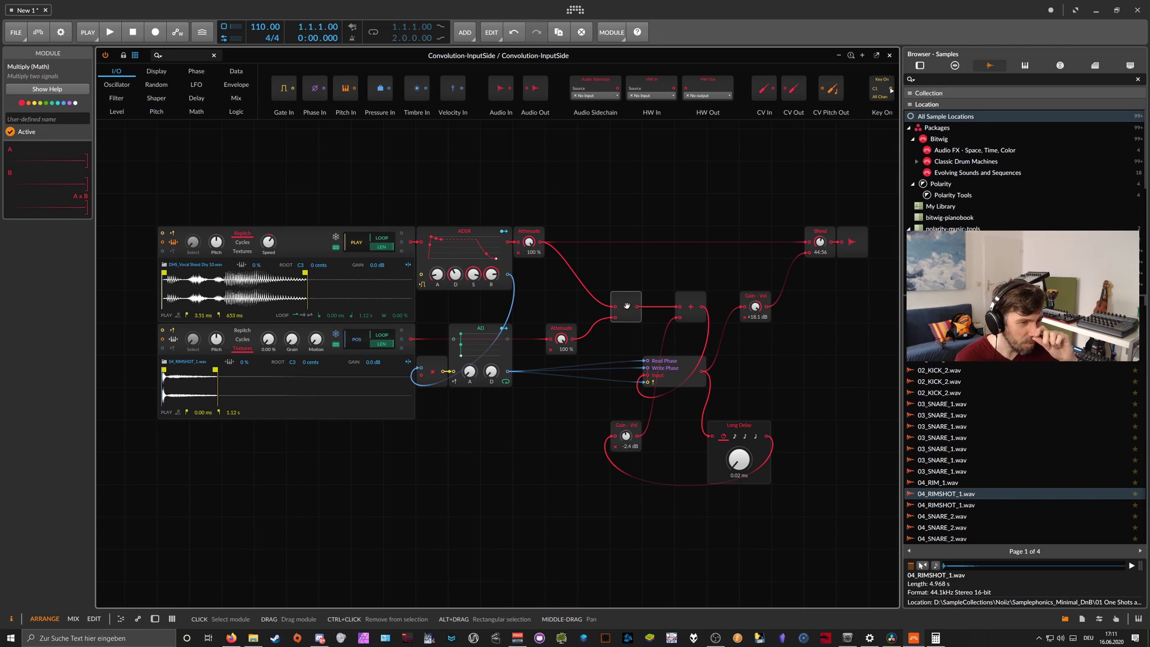
left_click(696, 381)
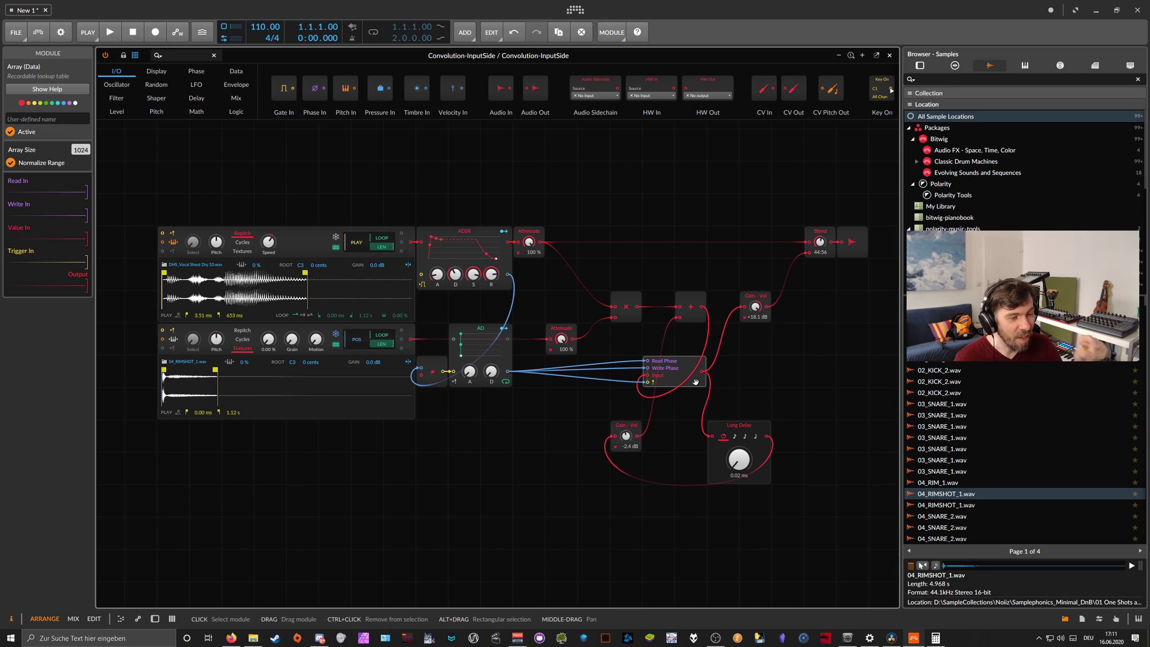
left_click(738, 447)
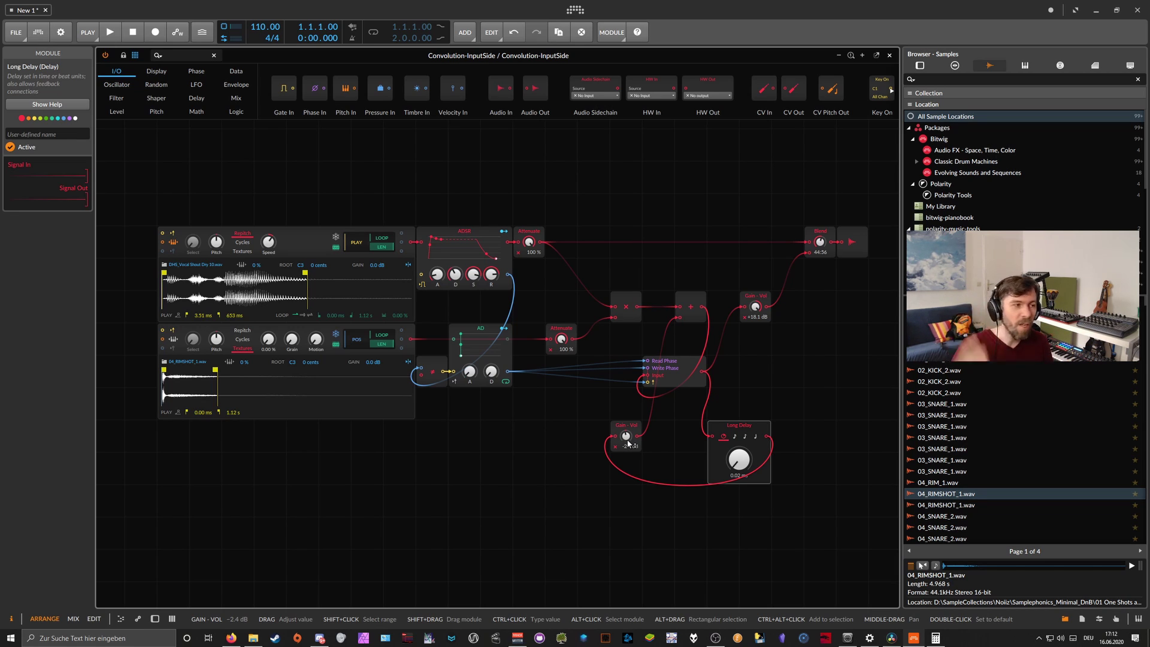
Step: Inspect the Input sampler and Array, then reset the output Blend to 50:50 and check its mode
left_click(170, 386)
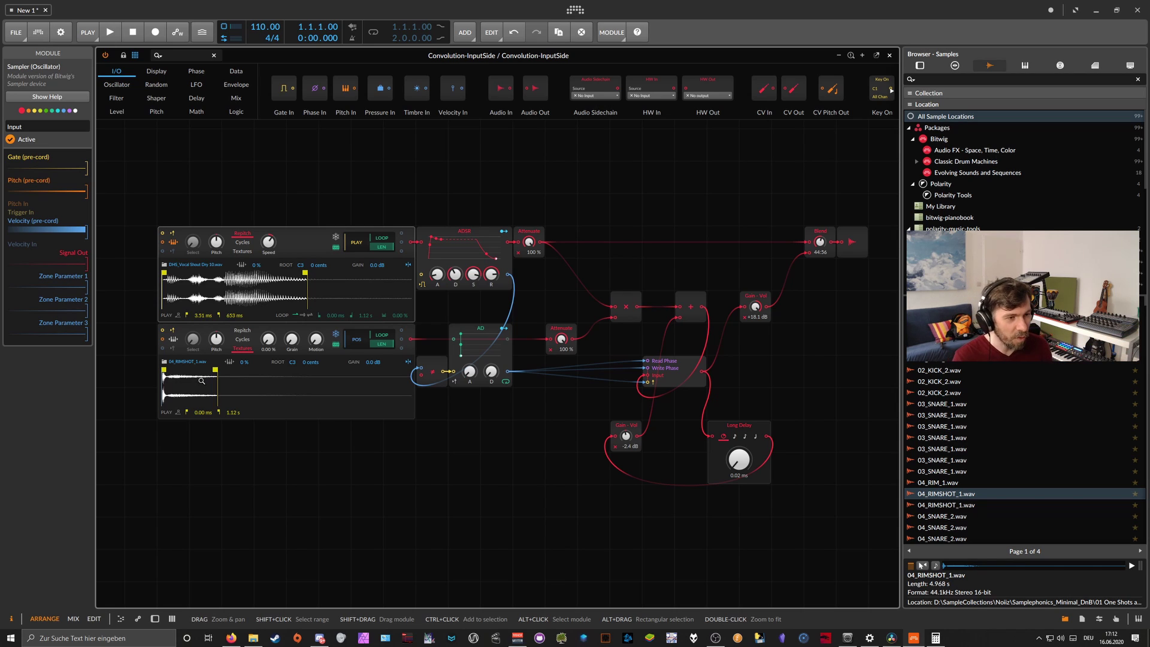
left_click(699, 376)
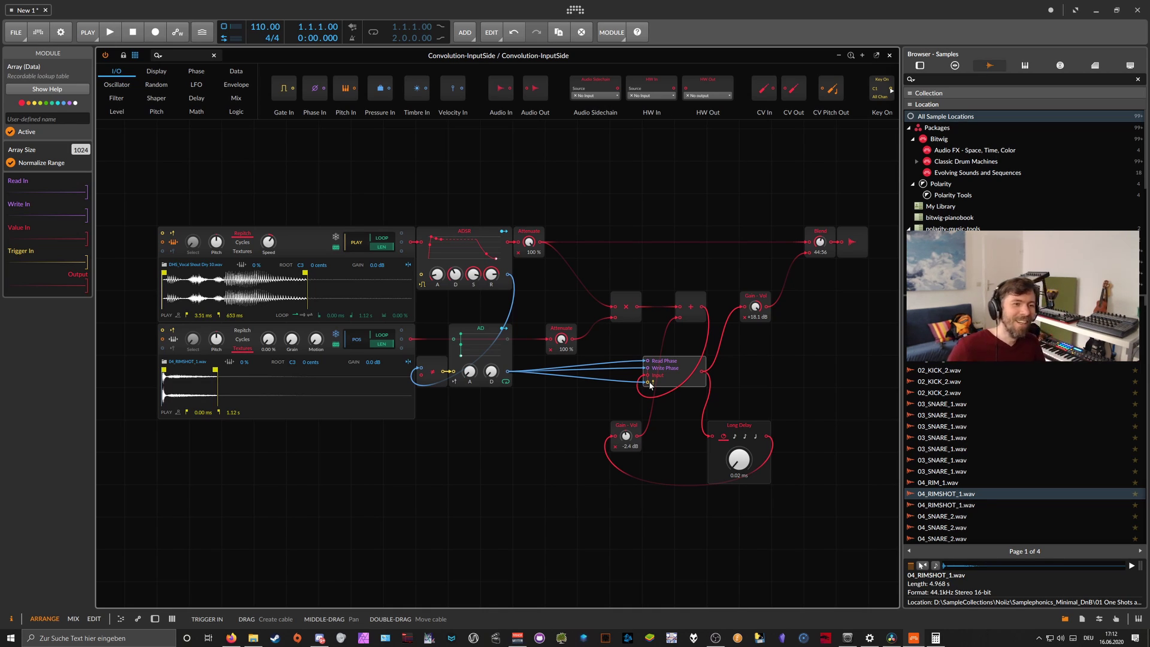
double_click(826, 240)
left_click(826, 237)
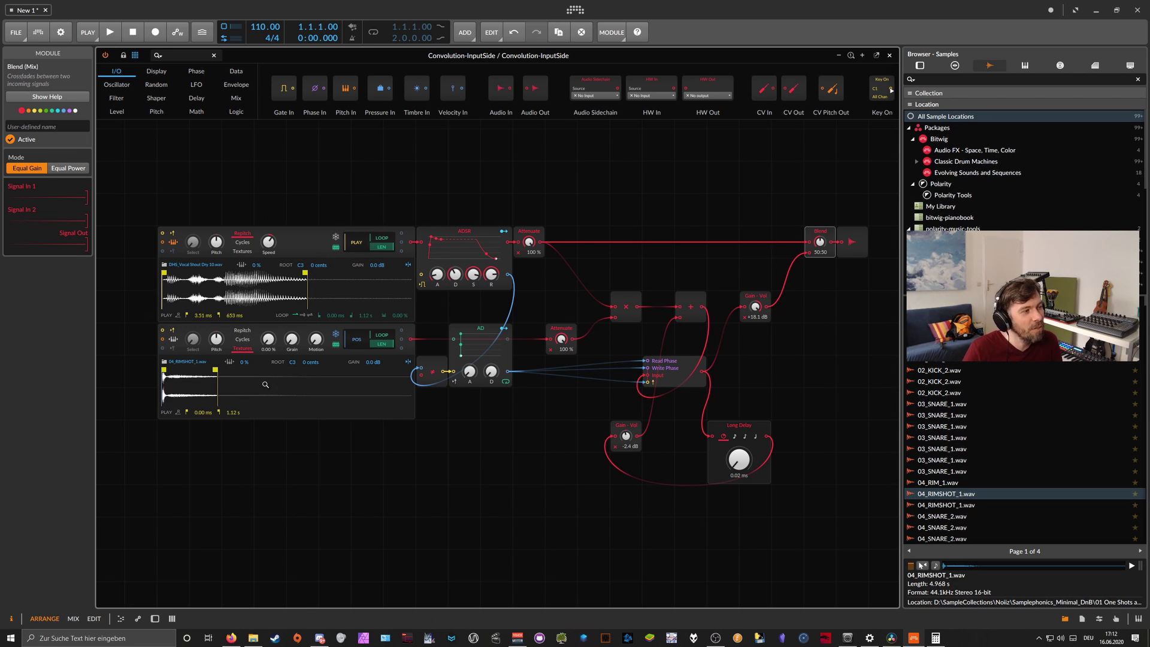
left_click(299, 250)
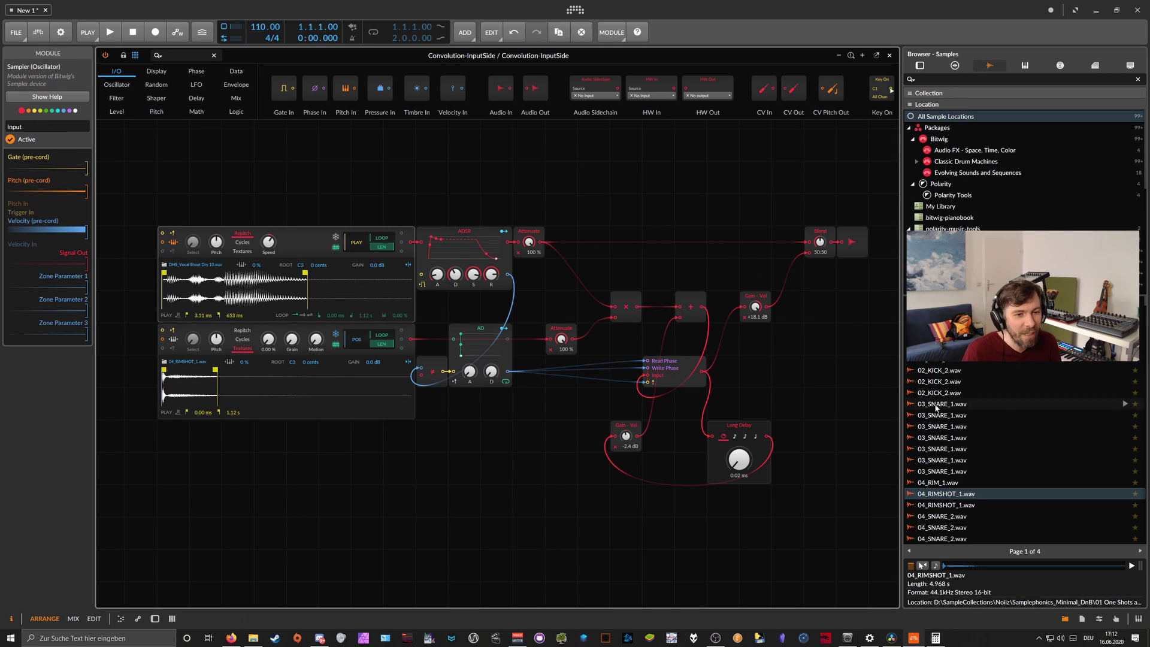
Step: Try 03_SNARE_1.wav then 01_KICK_1.wav as the impulse sample, with Blend fully on In 2
left_click_drag(936, 408, 320, 400)
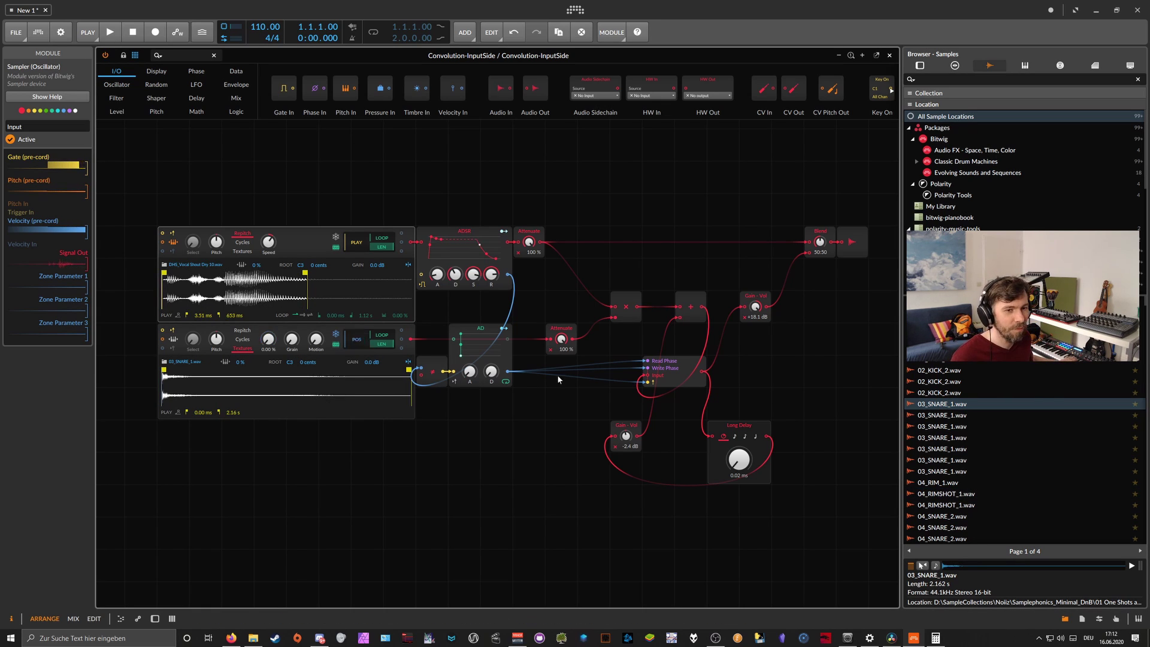
left_click_drag(821, 241, 821, 204)
scroll(948, 372, "up", 3)
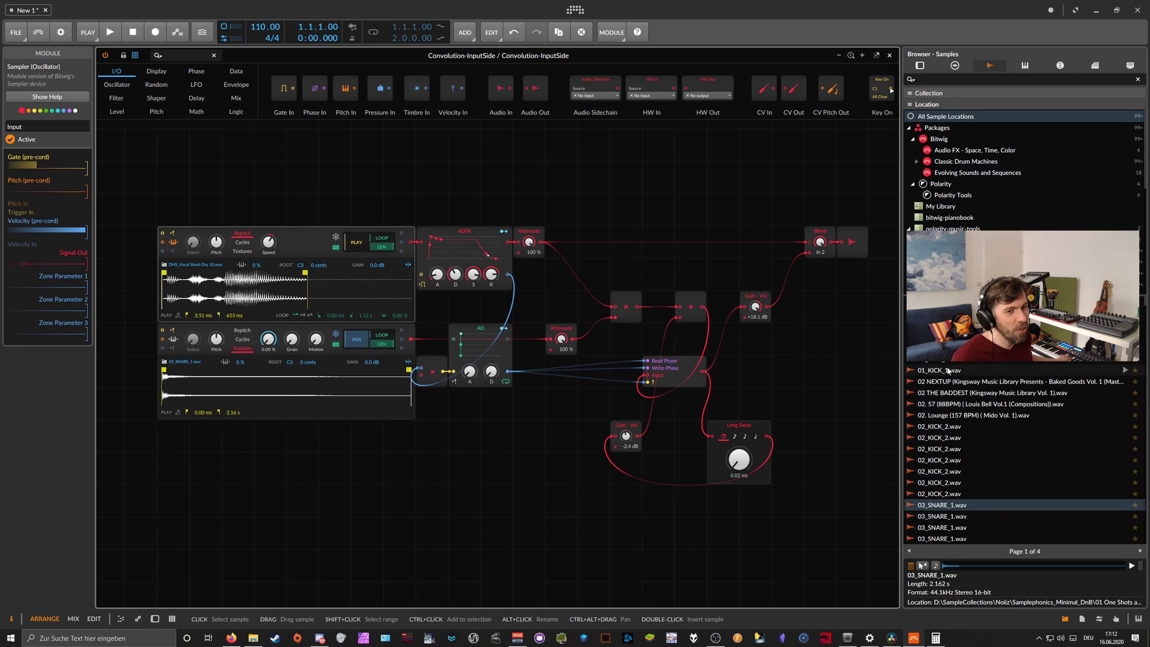
left_click(948, 372)
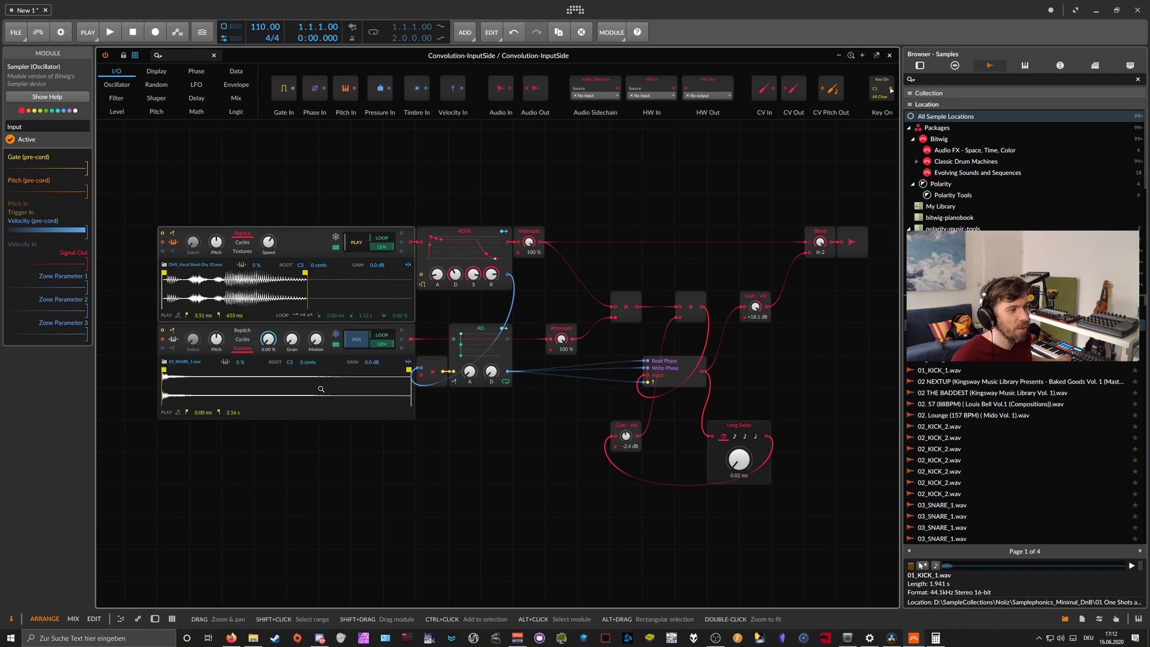
left_click_drag(321, 389, 322, 389)
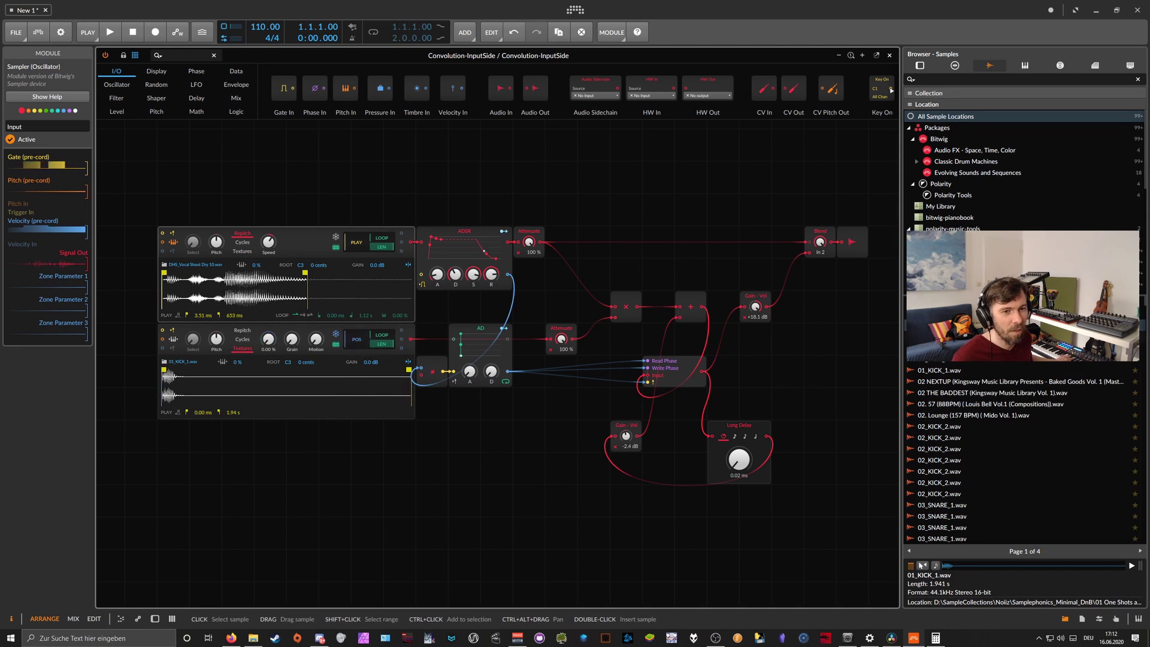
Step: Load 09_CYMBAL_2.wav as the impulse and trim its play length to 295 ms
scroll(939, 412, "down", 10)
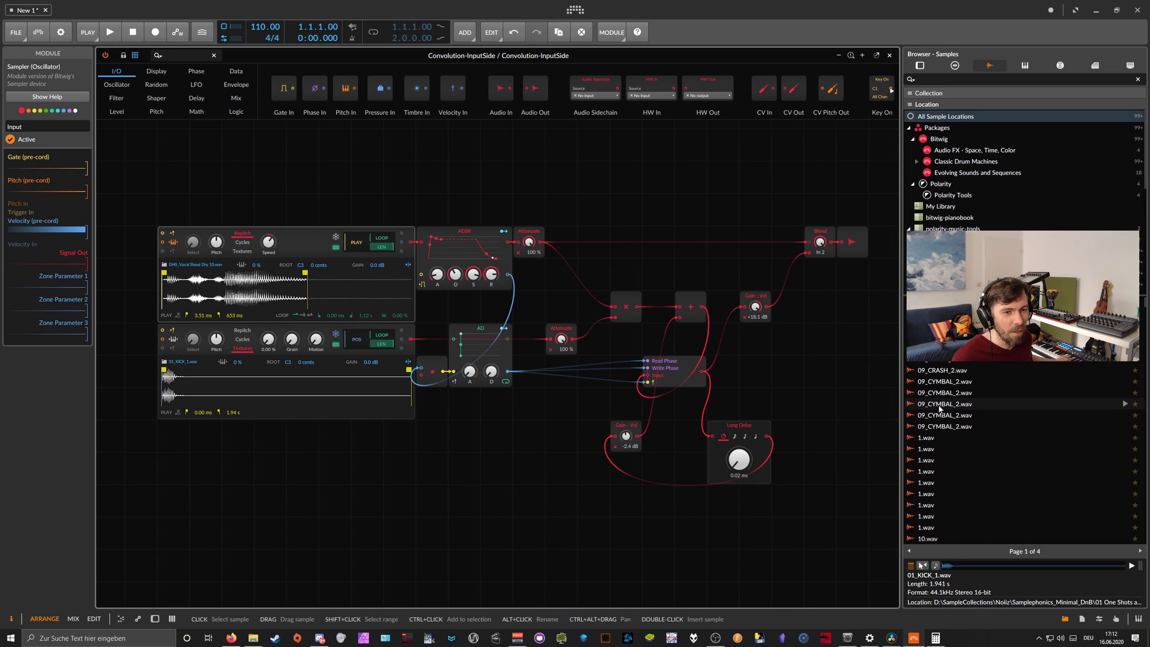
left_click_drag(938, 426, 289, 390)
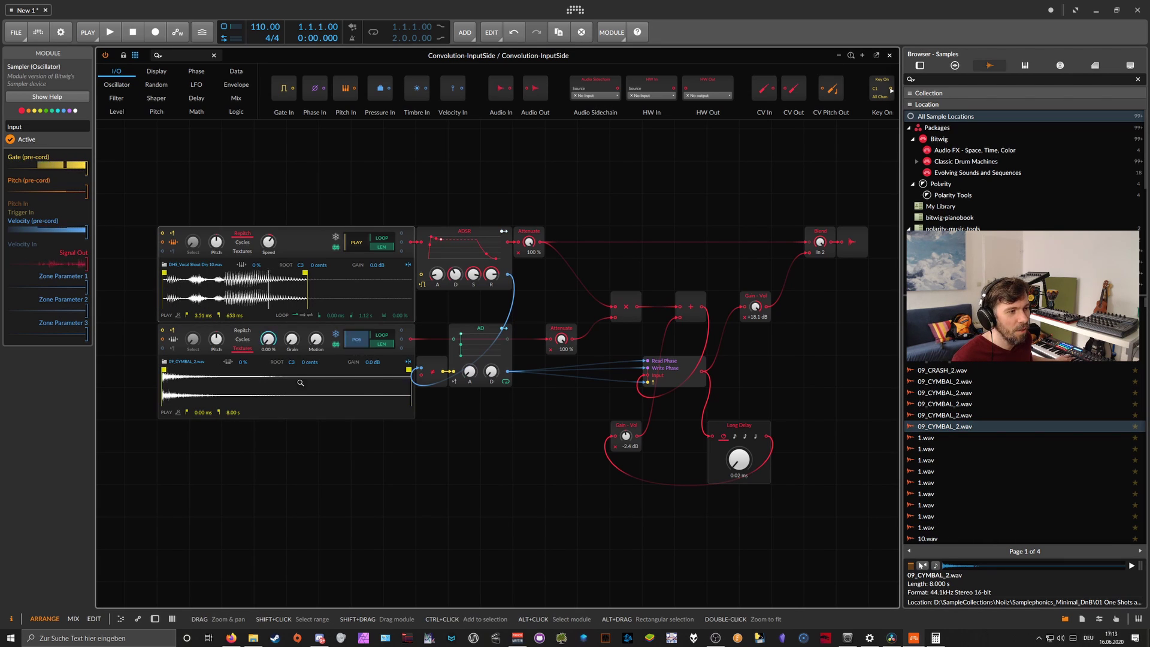
left_click_drag(410, 384, 173, 388)
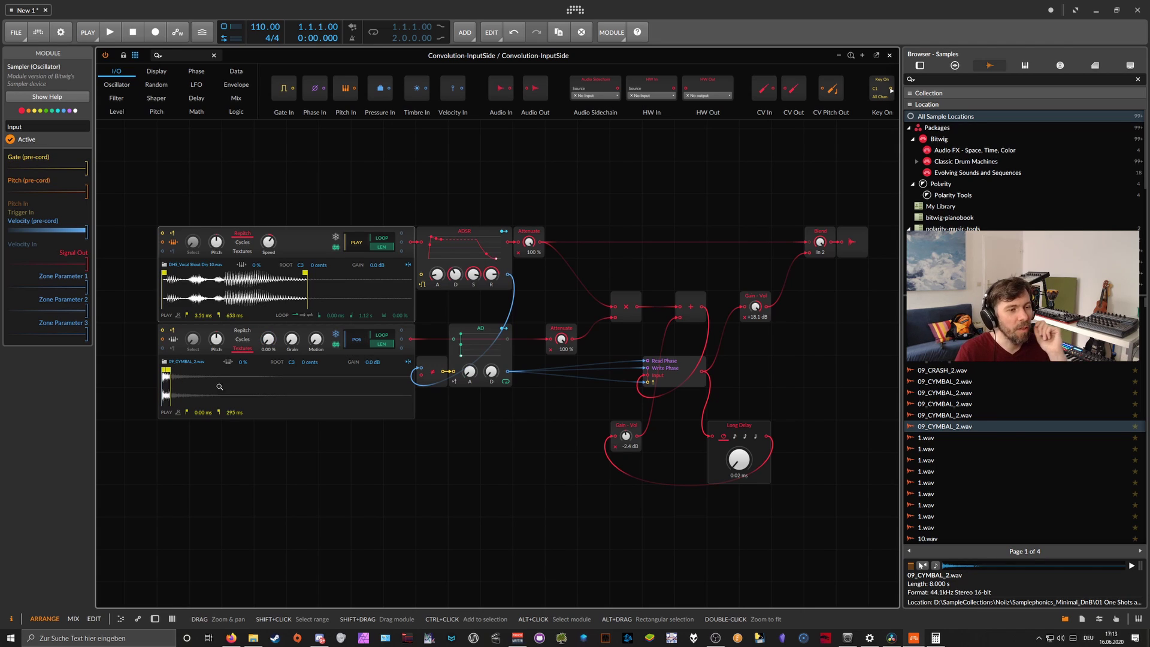
left_click(685, 367)
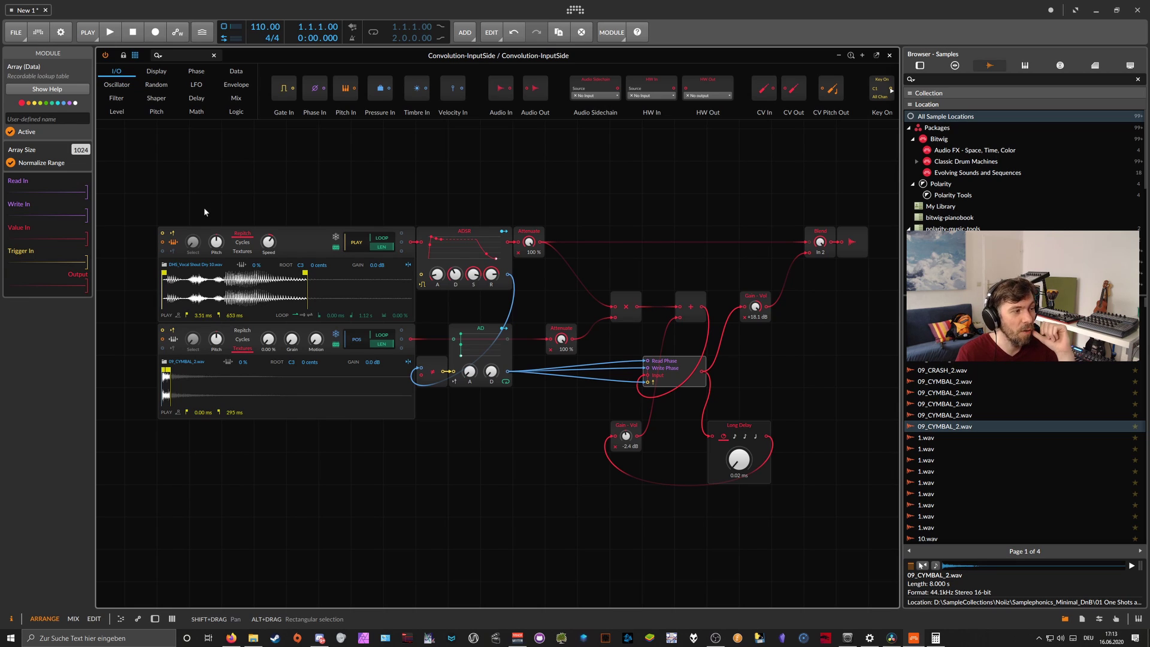
Step: Extend the cymbal impulse's play end to 669 ms and inspect the Input sampler
mouse_move(169, 370)
left_mouse_down()
mouse_move(329, 370)
mouse_move(184, 370)
left_mouse_up()
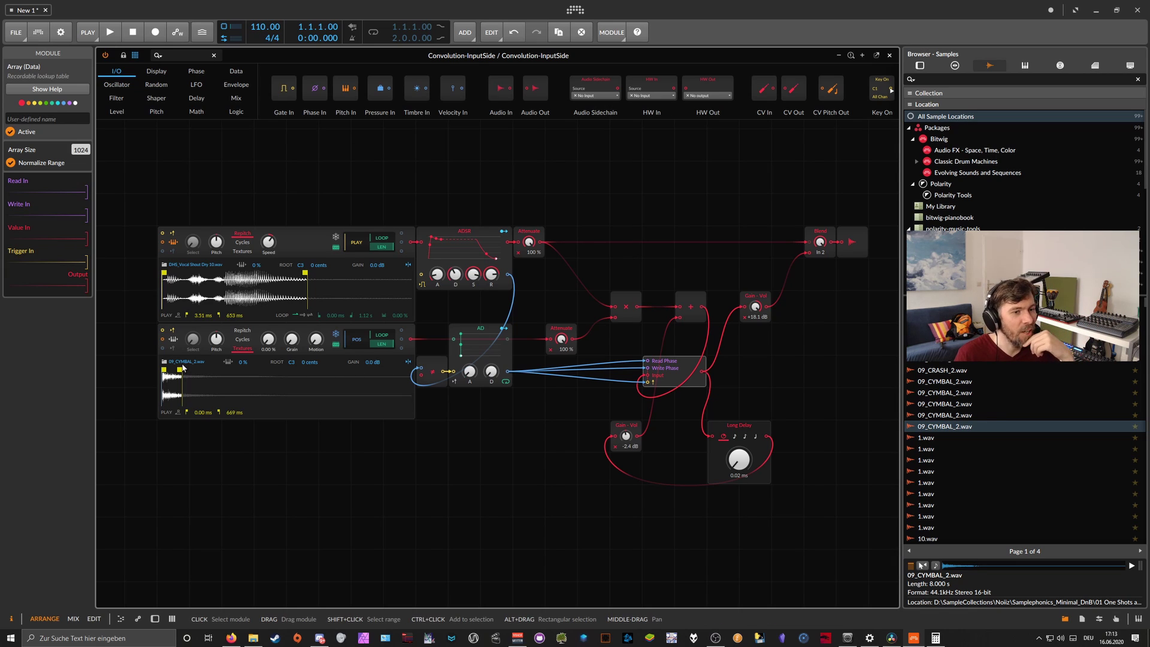
left_click(292, 248)
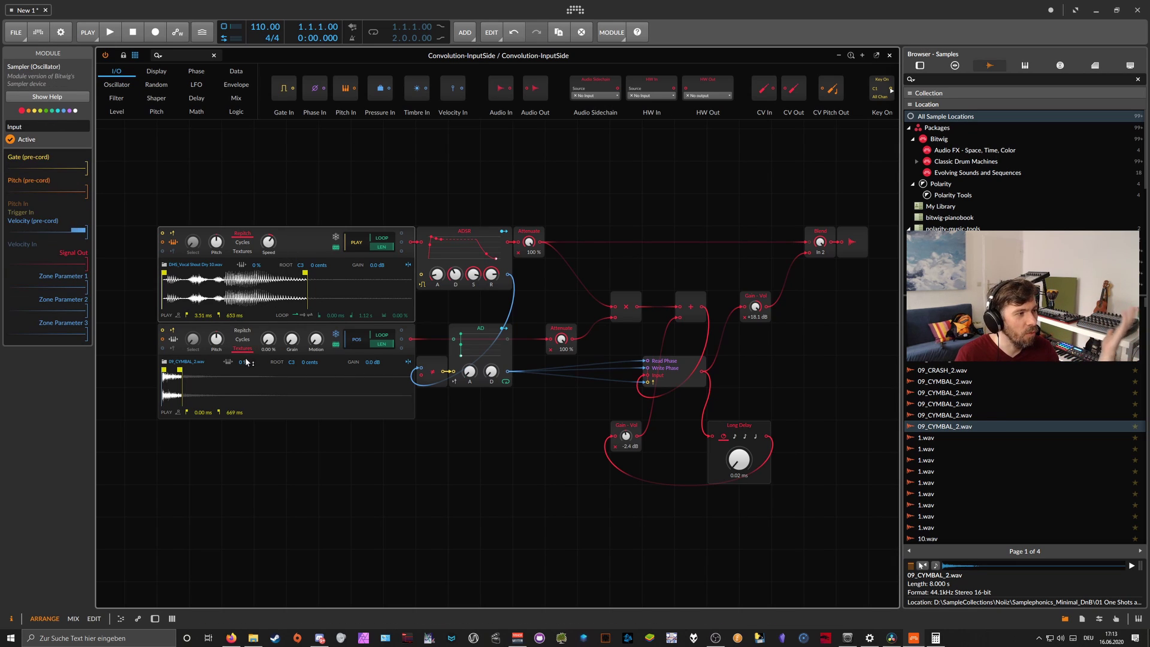